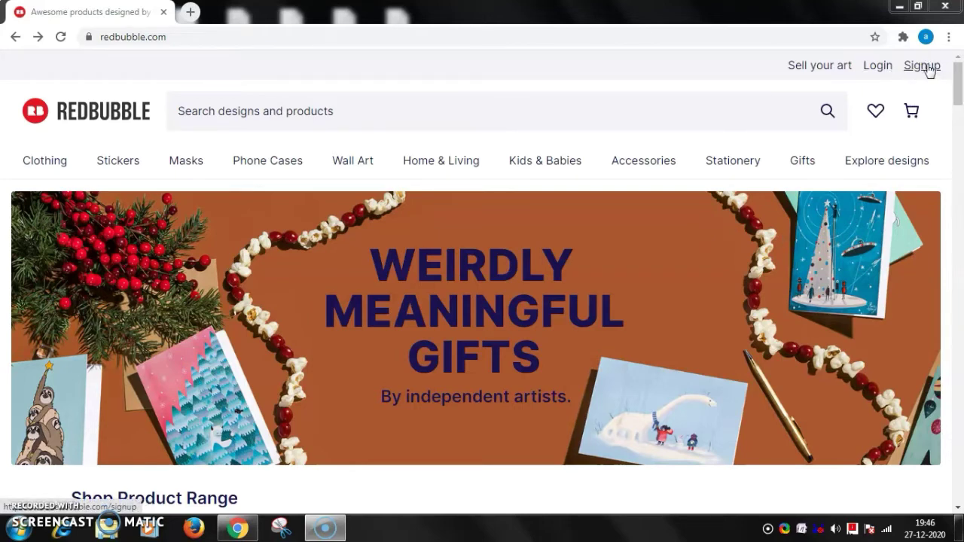
Start a Redbubble signup as an artist.
left_click(919, 70)
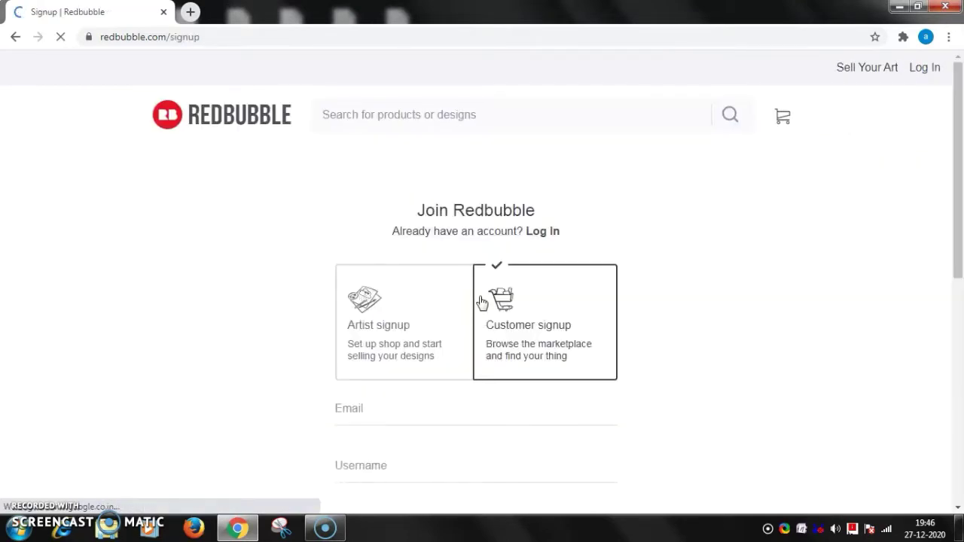
scroll(624, 317, "down", 2)
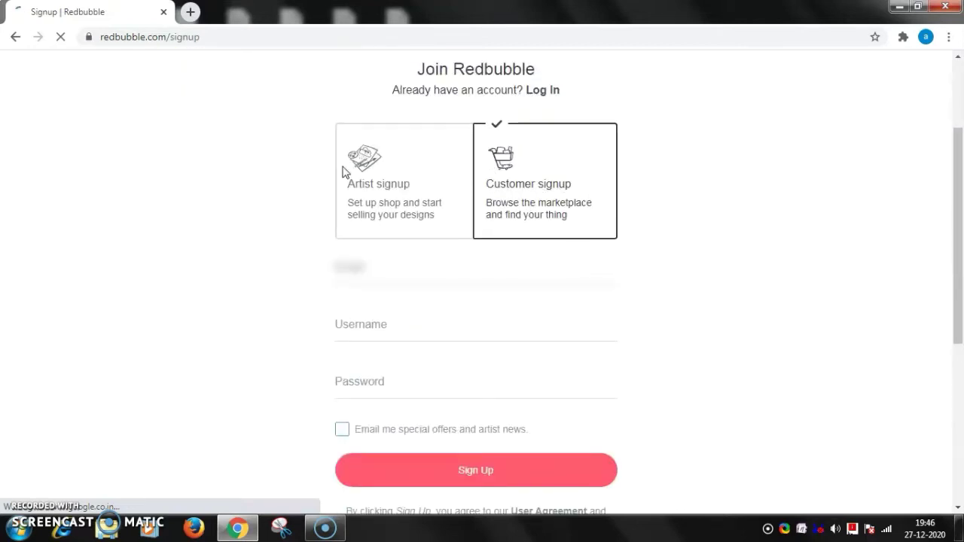
left_click(390, 188)
Fill in the e-mail, an available shop name and a password, and submit the artist signup.
left_click(350, 271)
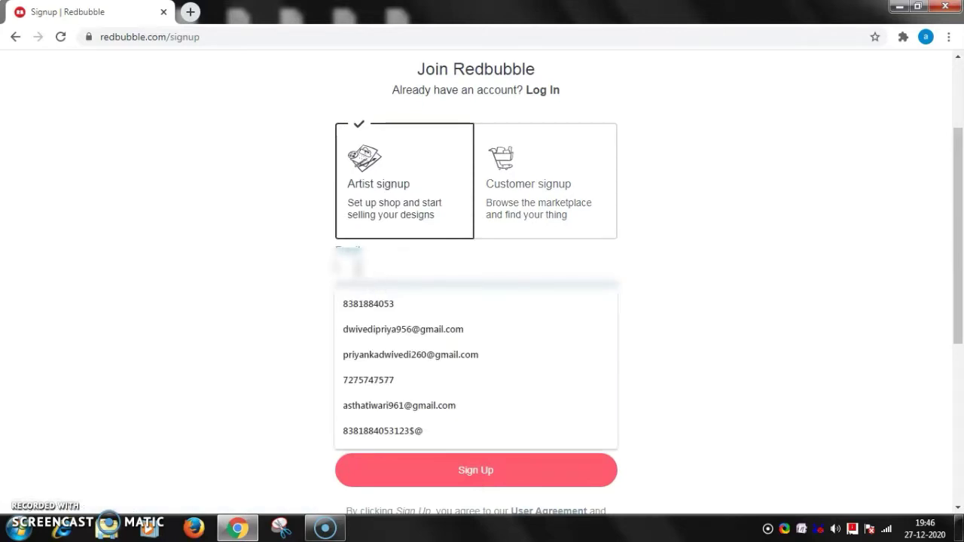
type("priy")
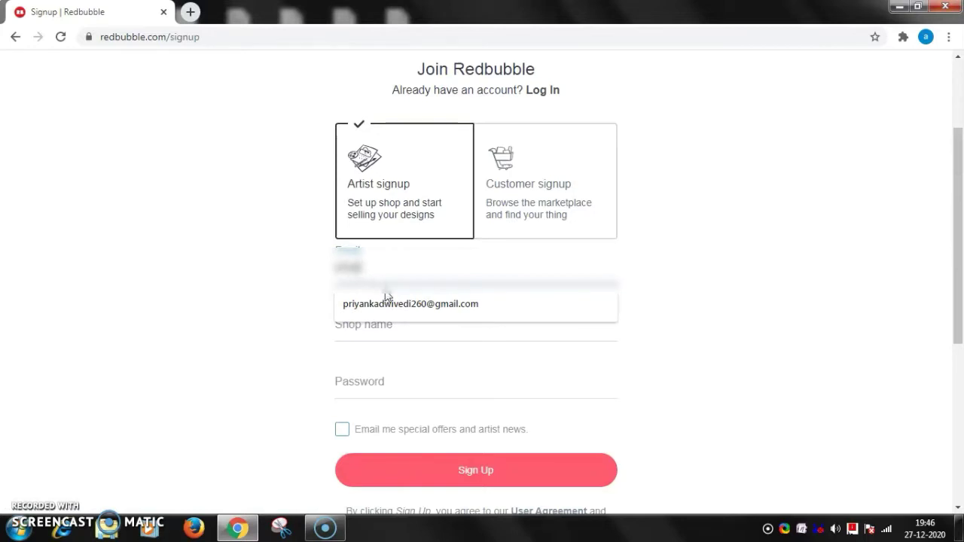
left_click(390, 303)
left_click(342, 329)
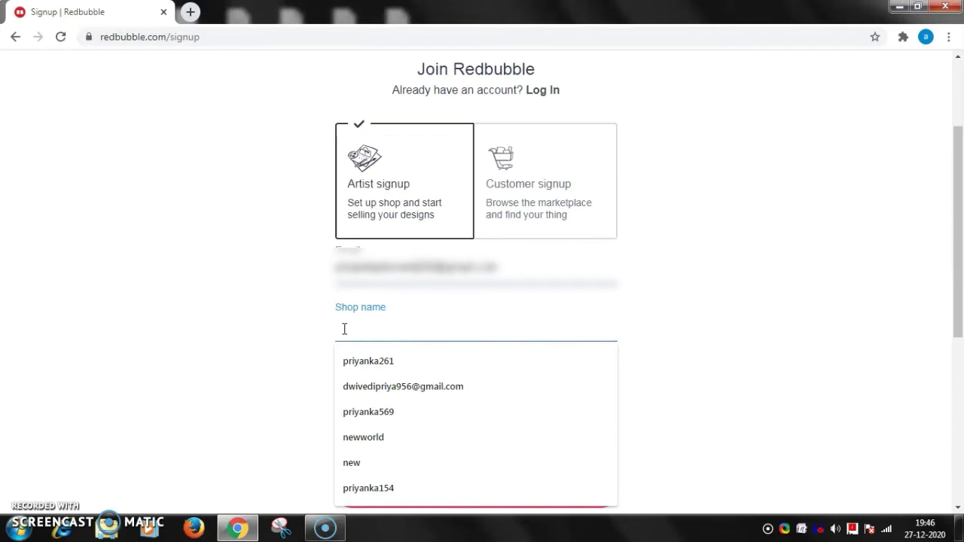
type("good")
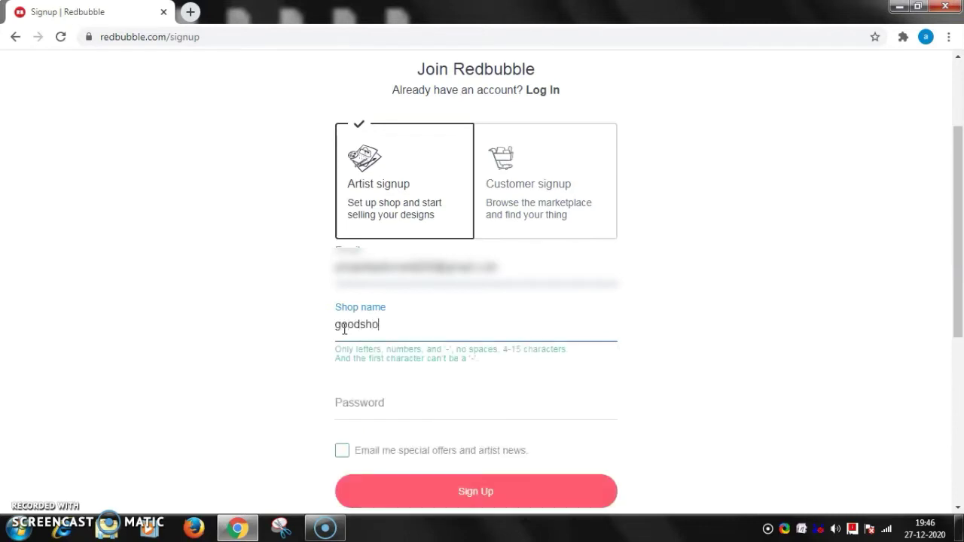
type("shop")
left_click(362, 404)
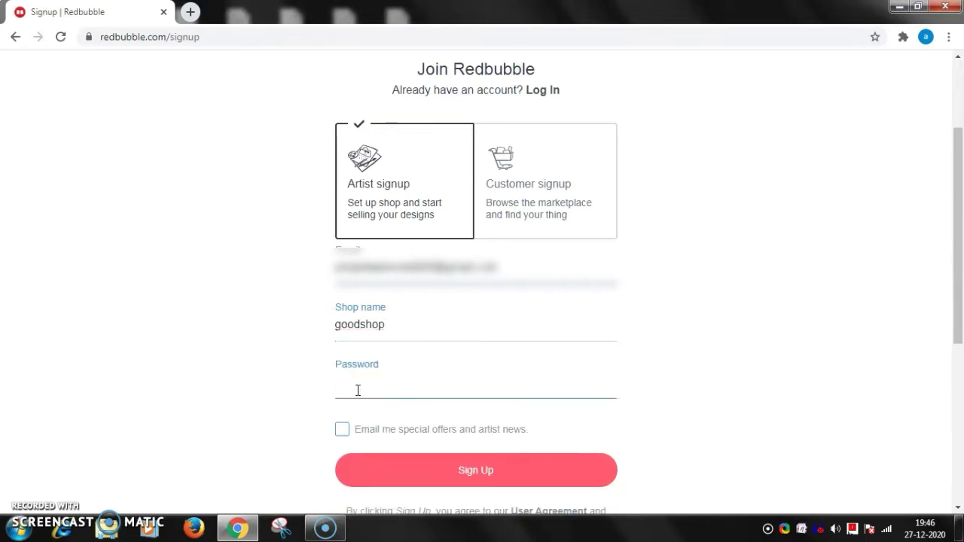
left_click(387, 323)
key("BackSpace")
key("BackSpace")
key("BackSpace")
key("BackSpace")
key("BackSpace")
key("BackSpace")
key("BackSpace")
key("BackSpace")
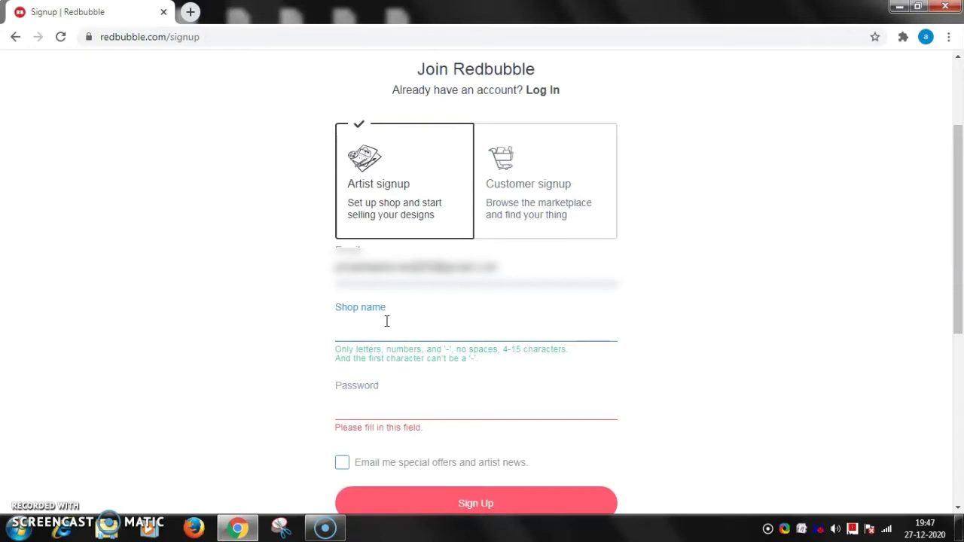
left_click(481, 465)
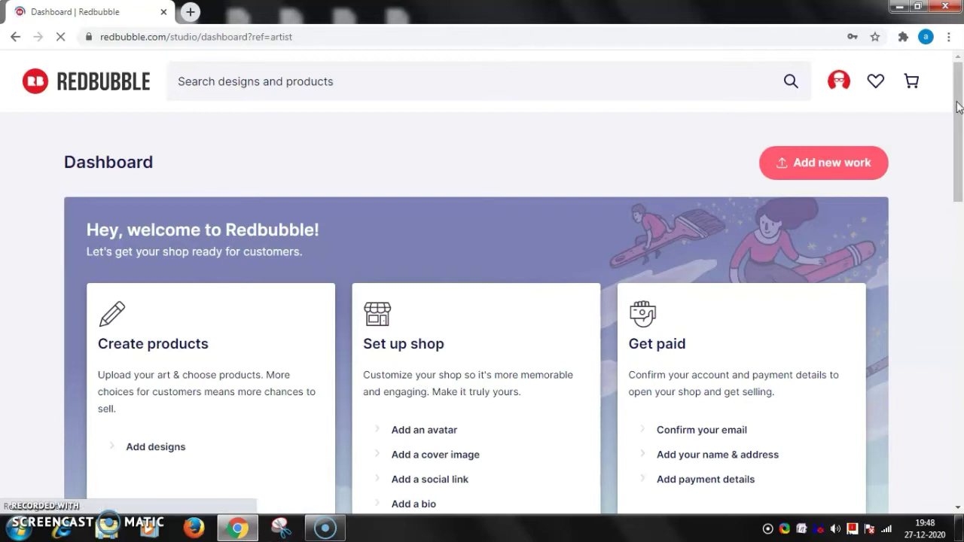
left_click_drag(959, 109, 962, 155)
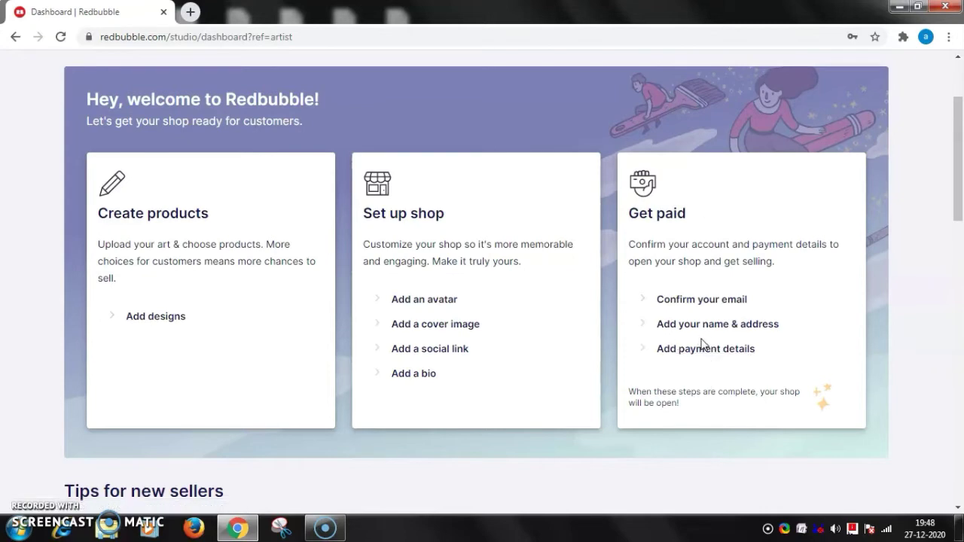
left_click_drag(958, 167, 958, 115)
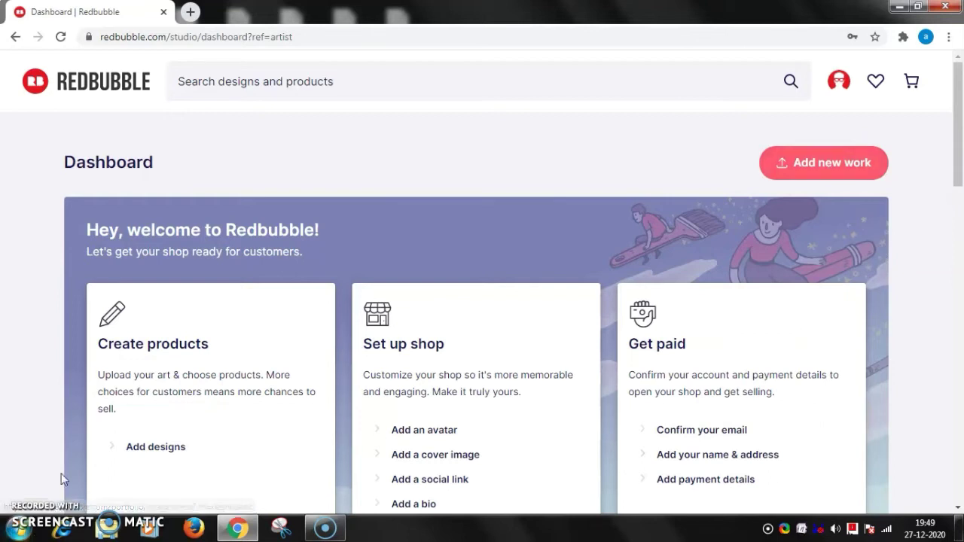
Upload the ballon image from the jpeg > heart folder as a new design.
left_click(146, 448)
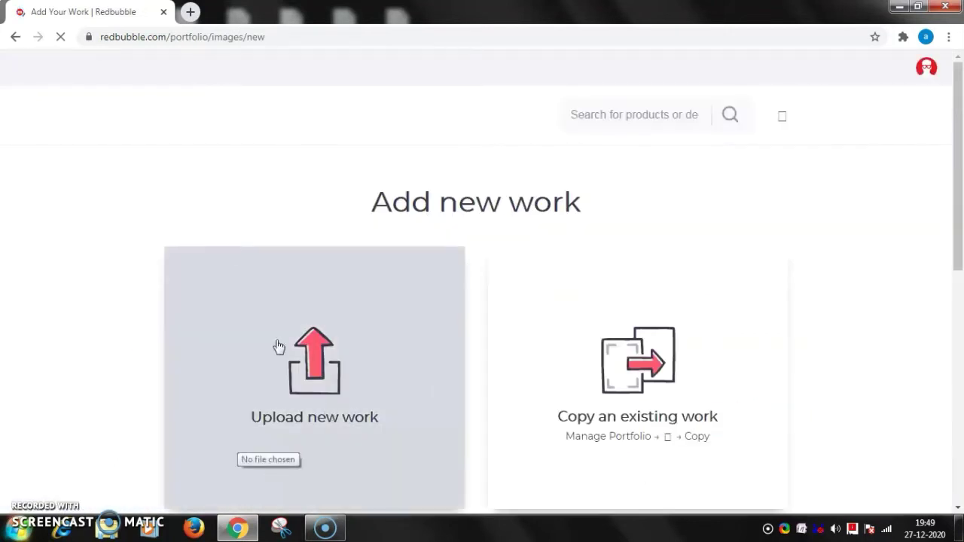
left_click(17, 39)
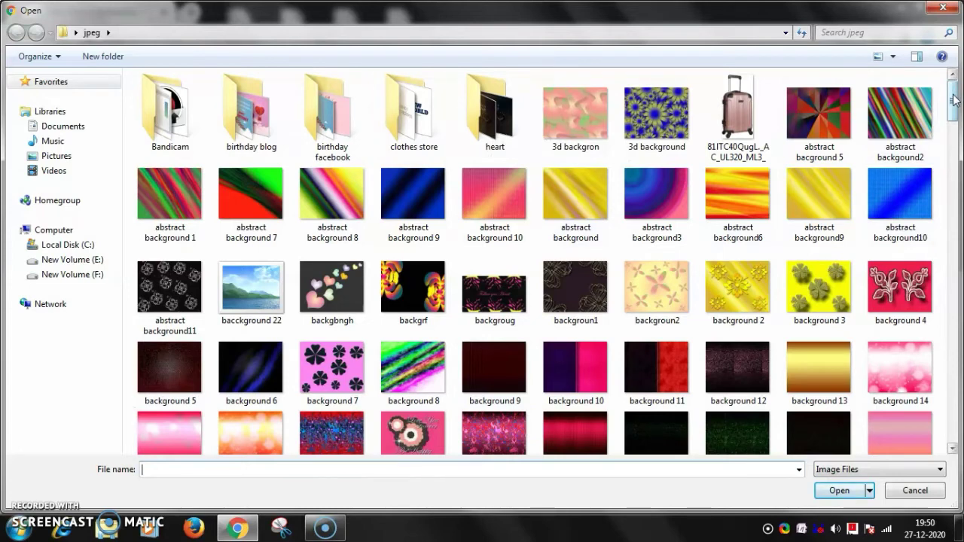
double_click(491, 112)
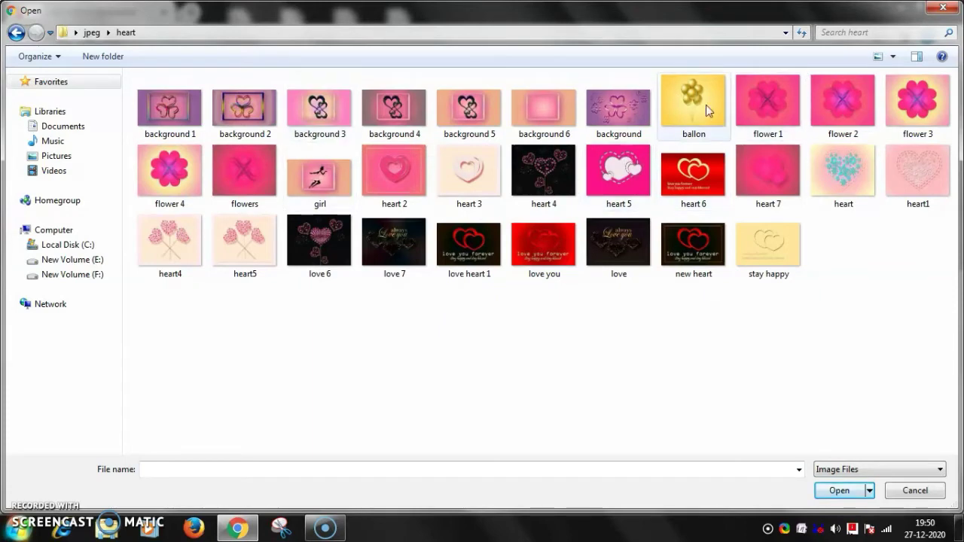
left_click(700, 106)
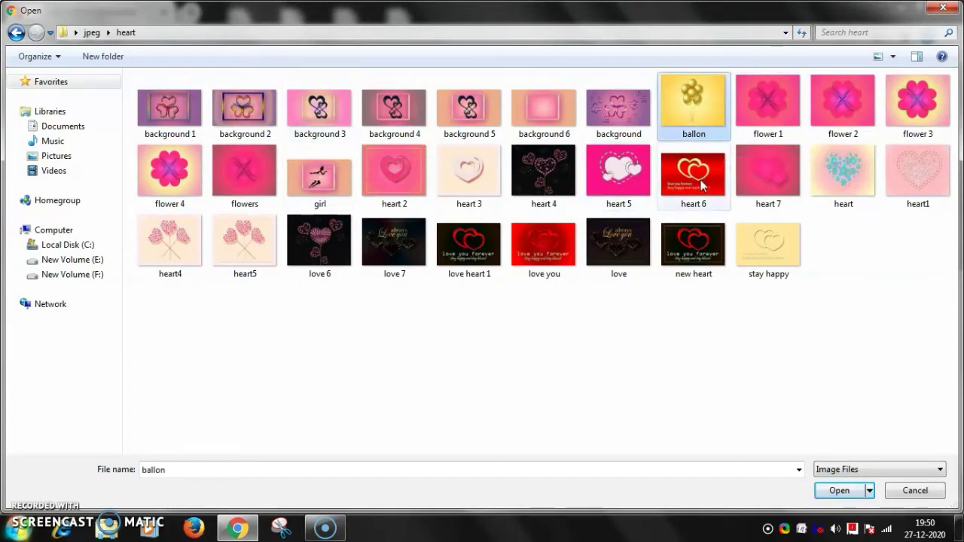
left_click(837, 492)
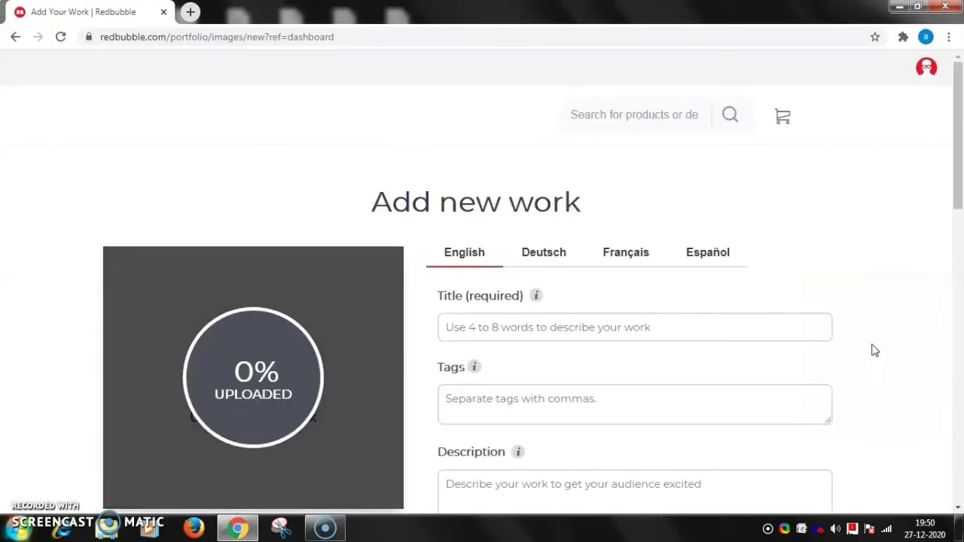
Once the golden balloons upload finishes, title the work 'ballons'.
left_click_drag(962, 120, 962, 151)
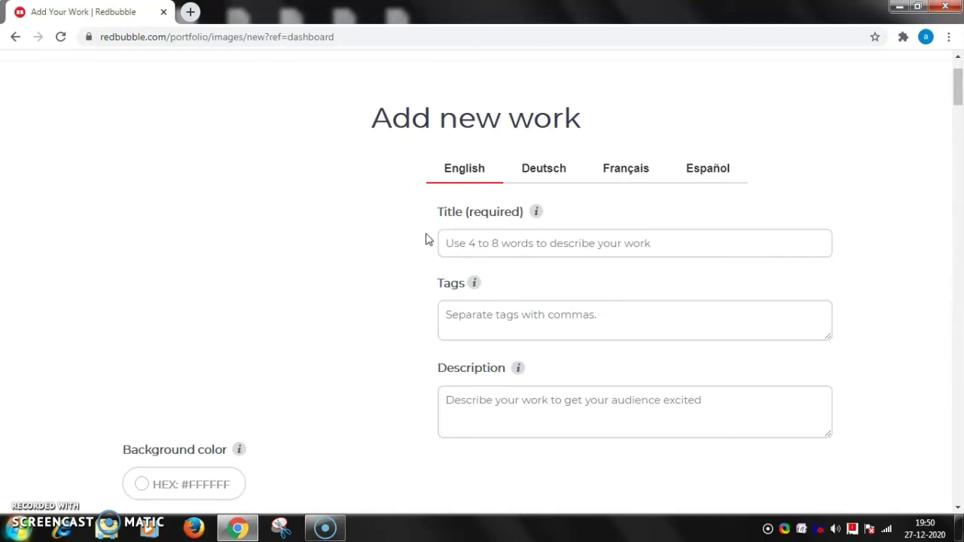
left_click(471, 242)
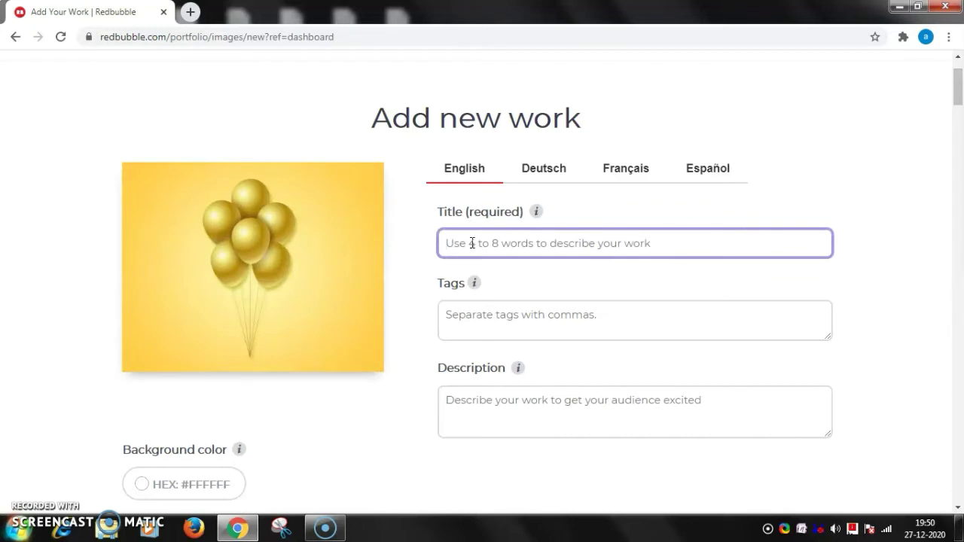
type("ballons")
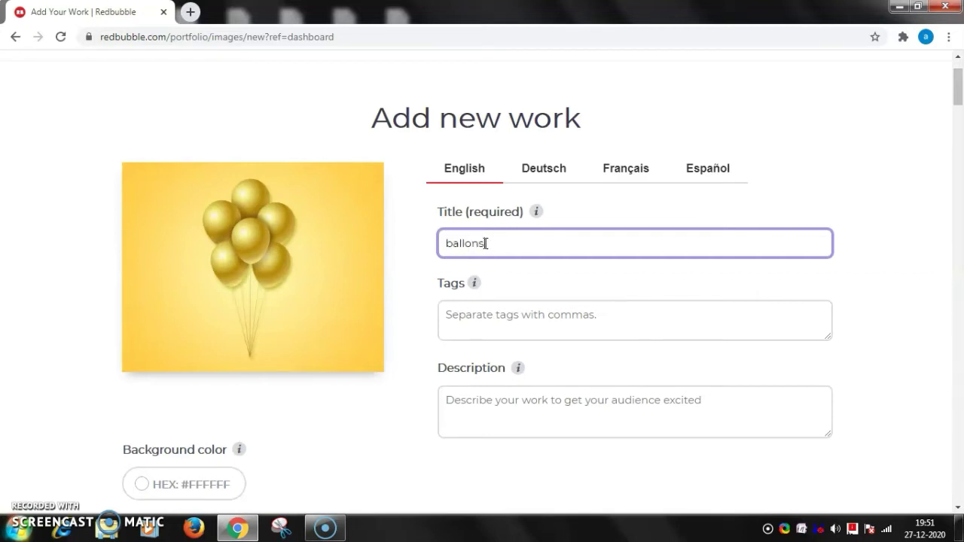
Tag the design with ballons, yellow, stylish, party, birthday, bright and cool.
left_click(463, 326)
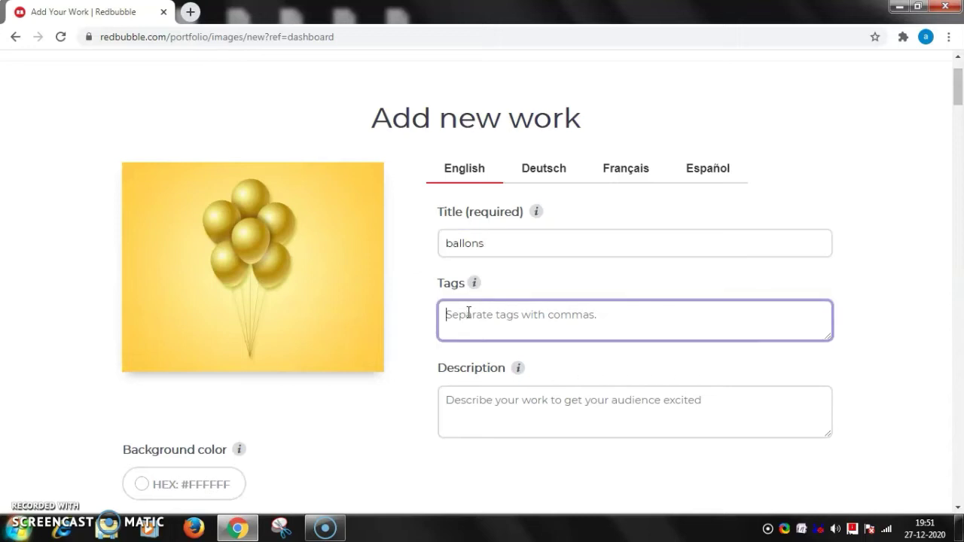
type("ballons, yellow,")
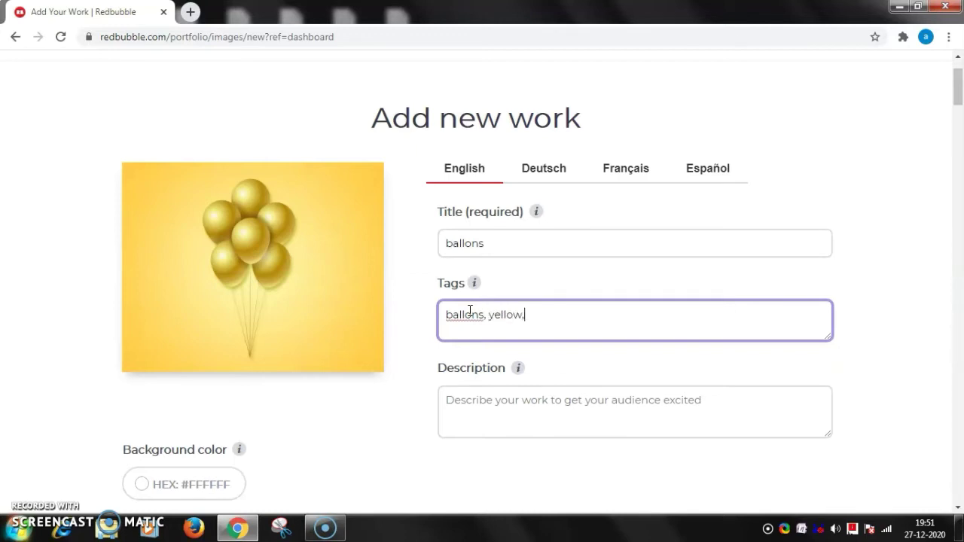
type("tylish,")
key("Tab")
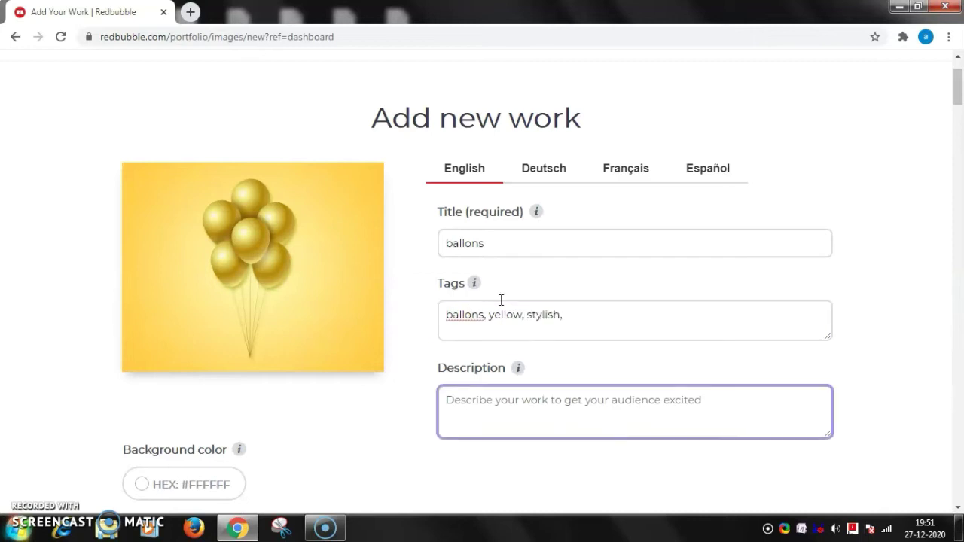
left_click(499, 248)
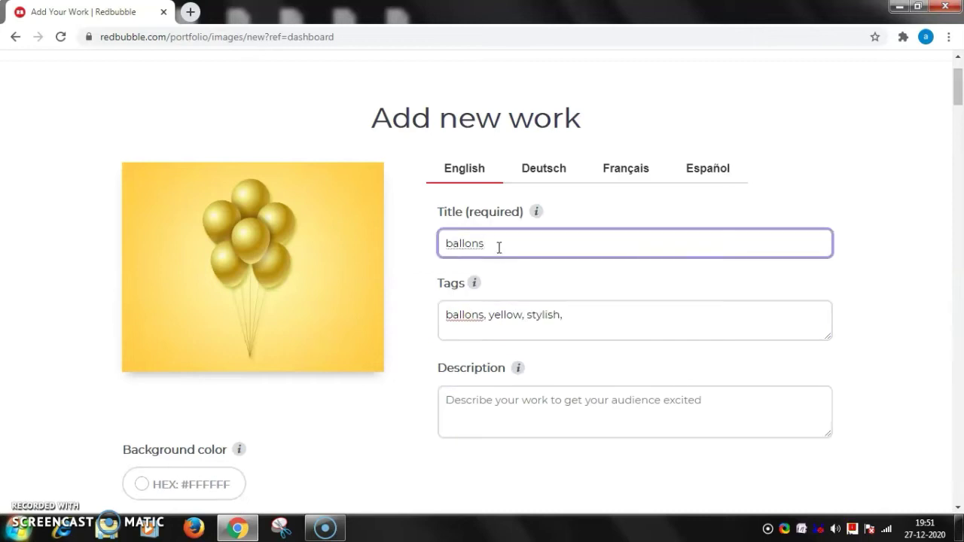
left_click(566, 315)
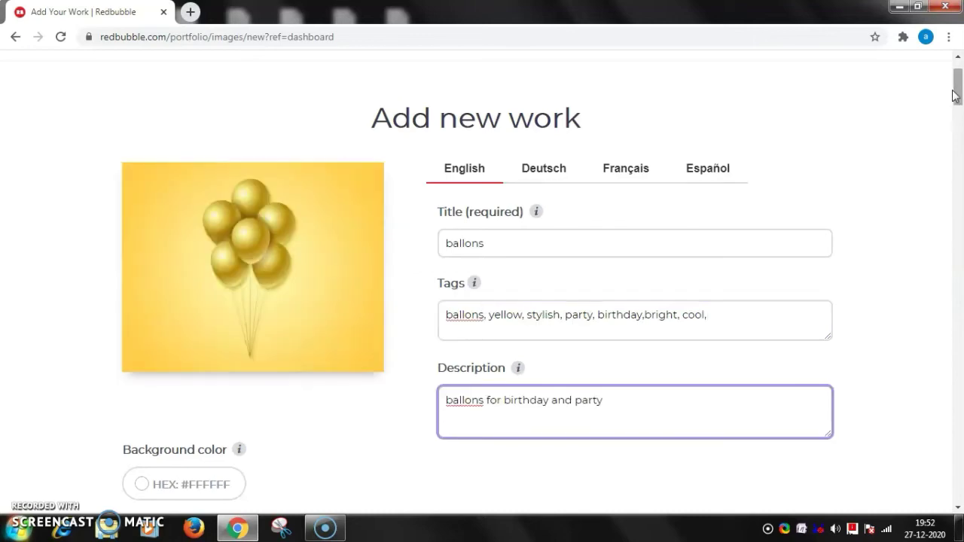
Enable Stickers & Magnets (4/4) for the design and open the Phone Cases & Skins editor.
left_click_drag(957, 89, 961, 113)
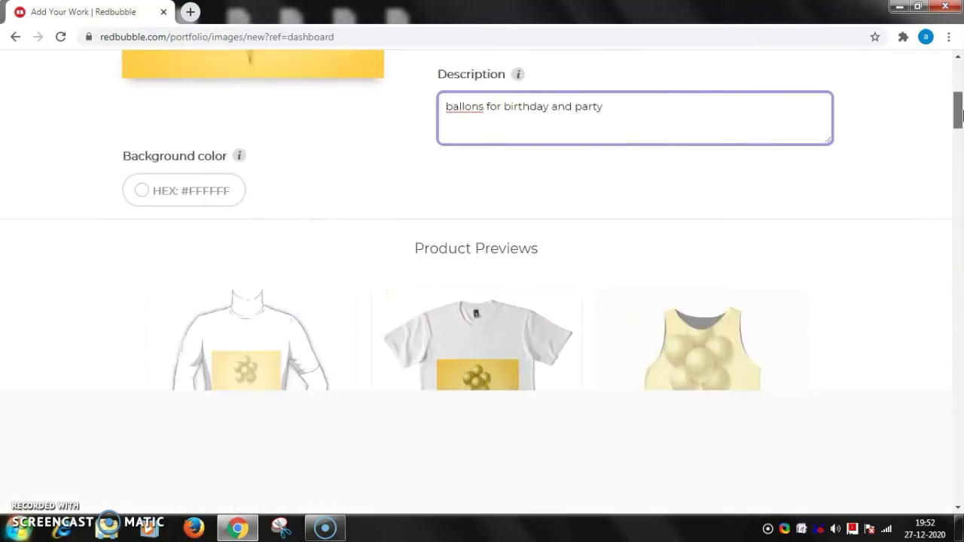
scroll(961, 113, "down", 5)
scroll(961, 113, "up", 2)
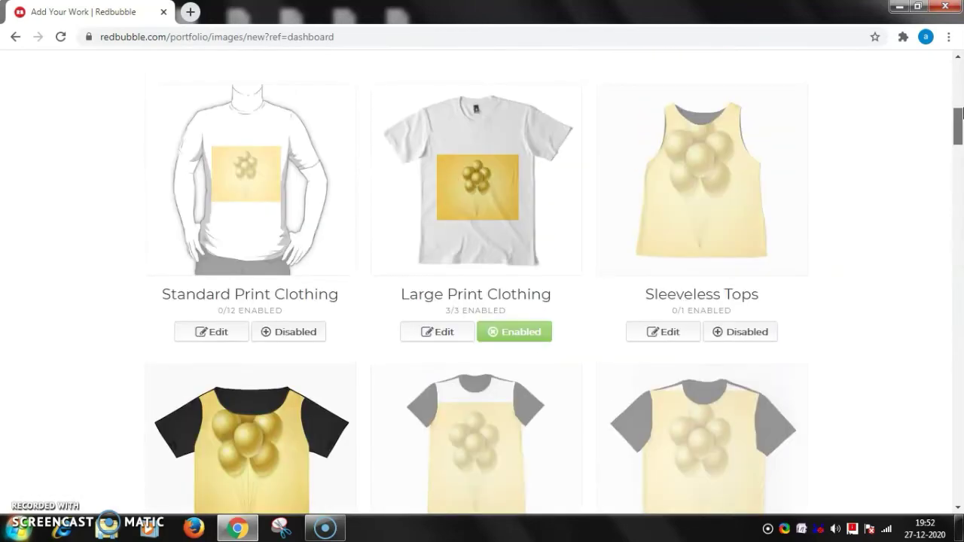
mouse_move(962, 113)
left_mouse_down()
mouse_move(962, 151)
mouse_move(961, 107)
mouse_move(961, 125)
left_mouse_up()
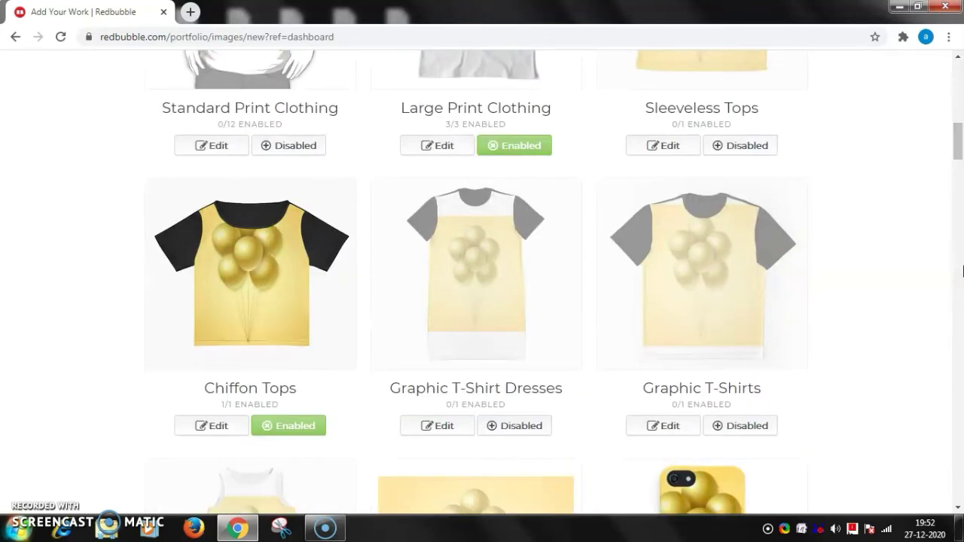
scroll(958, 134, "up", 5)
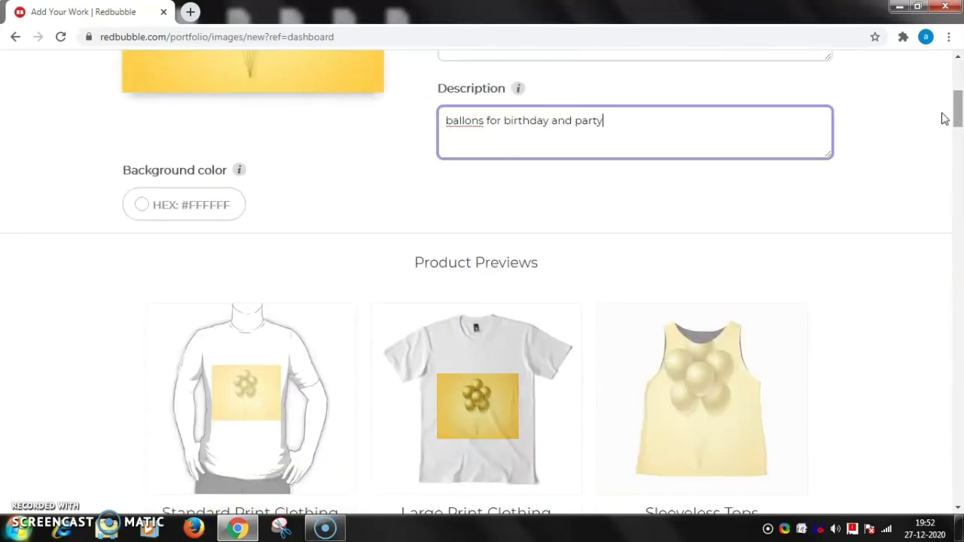
left_click_drag(962, 128, 962, 167)
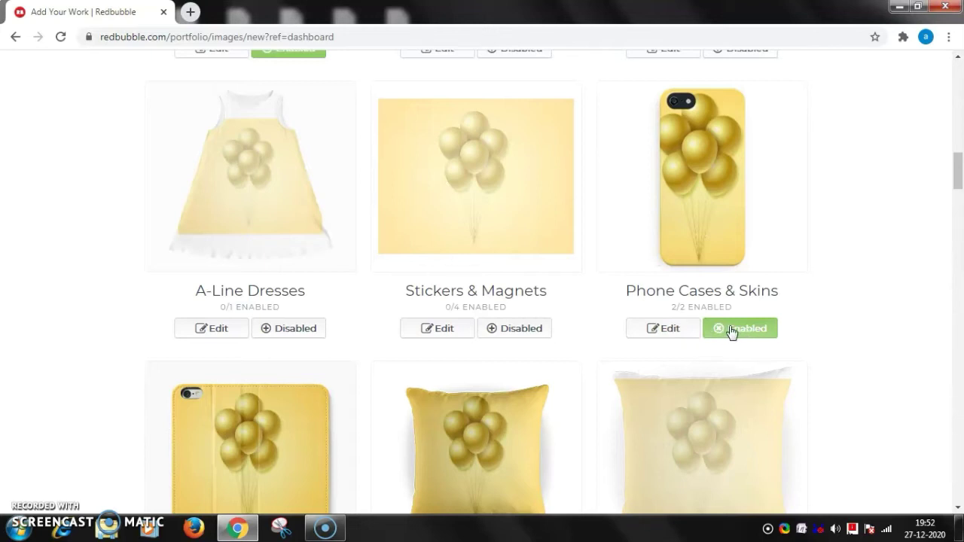
left_click(494, 331)
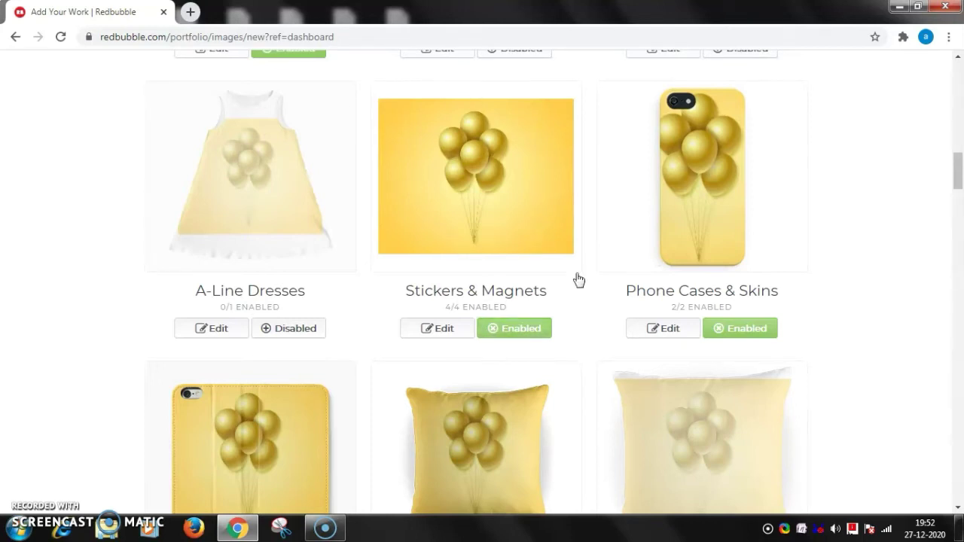
left_click(672, 333)
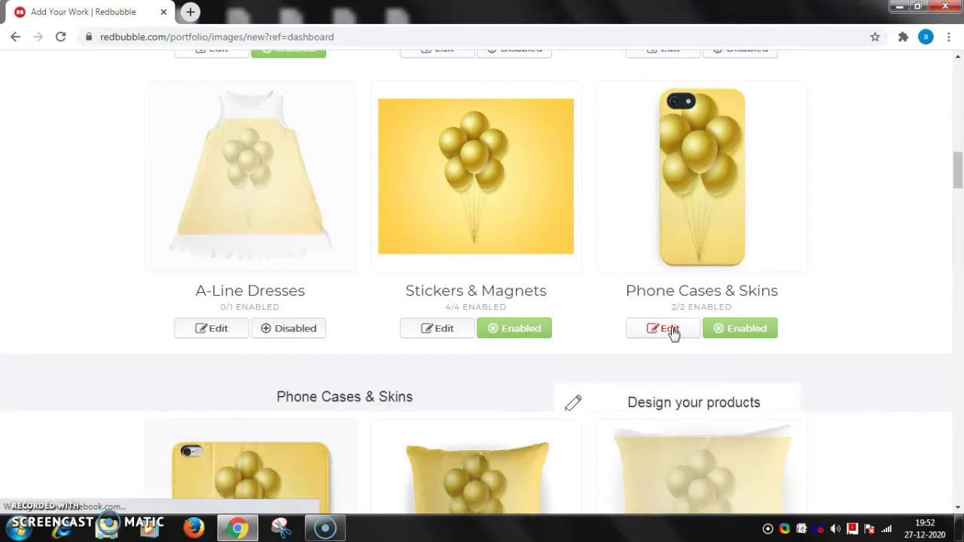
Scale the balloon image on the phone case to 55%.
mouse_move(960, 169)
left_mouse_down()
mouse_move(960, 187)
mouse_move(949, 190)
mouse_move(961, 183)
left_mouse_up()
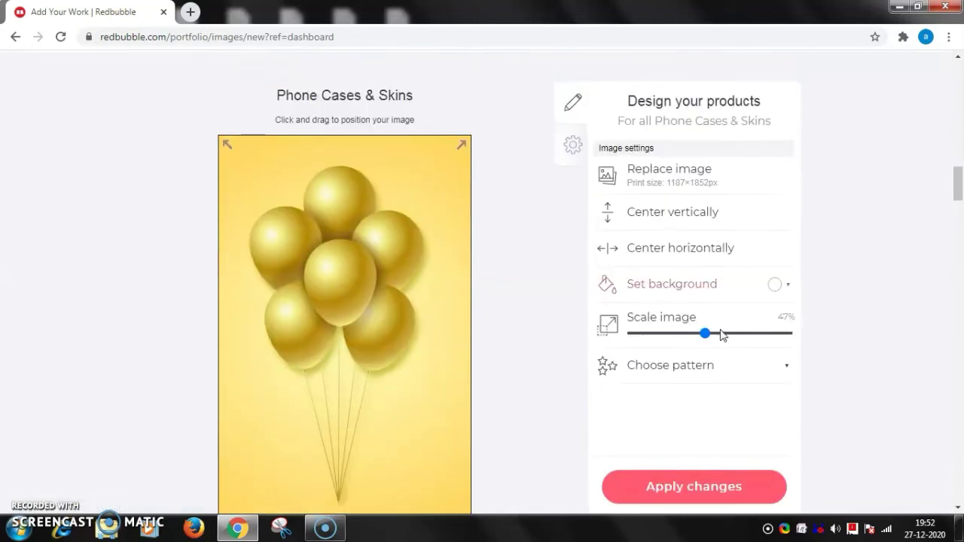
mouse_move(705, 335)
left_mouse_down()
mouse_move(661, 339)
mouse_move(727, 336)
mouse_move(716, 337)
left_mouse_up()
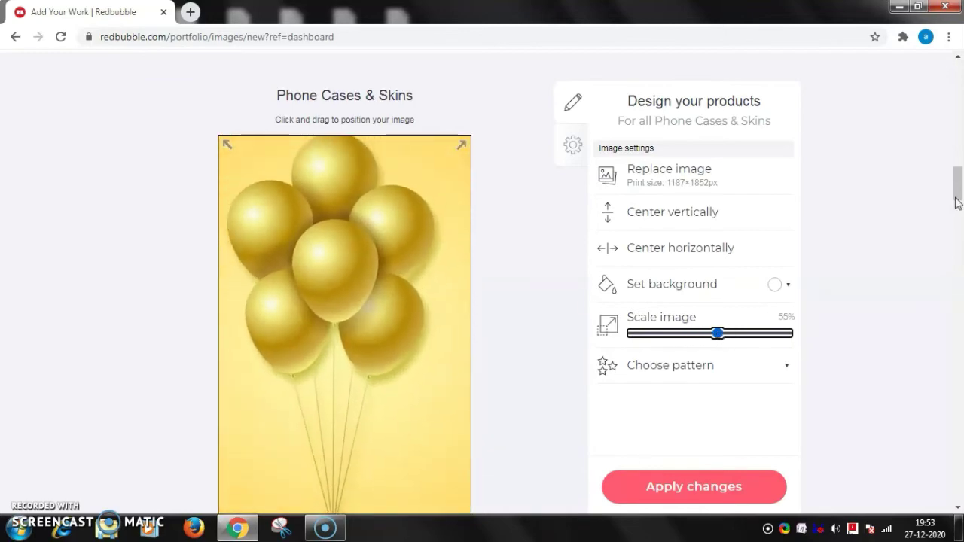
mouse_move(958, 187)
left_mouse_down()
mouse_move(962, 144)
mouse_move(959, 197)
left_mouse_up()
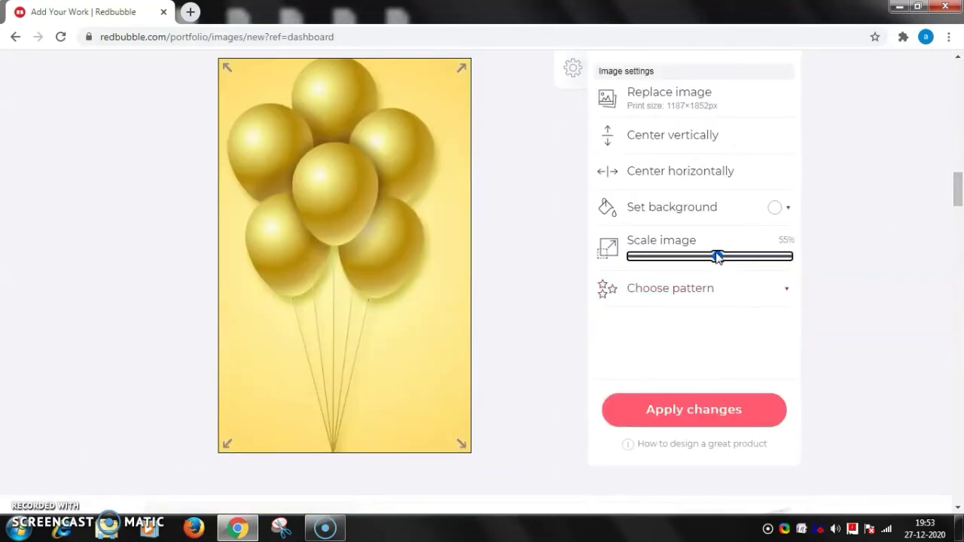
left_click_drag(716, 256, 707, 256)
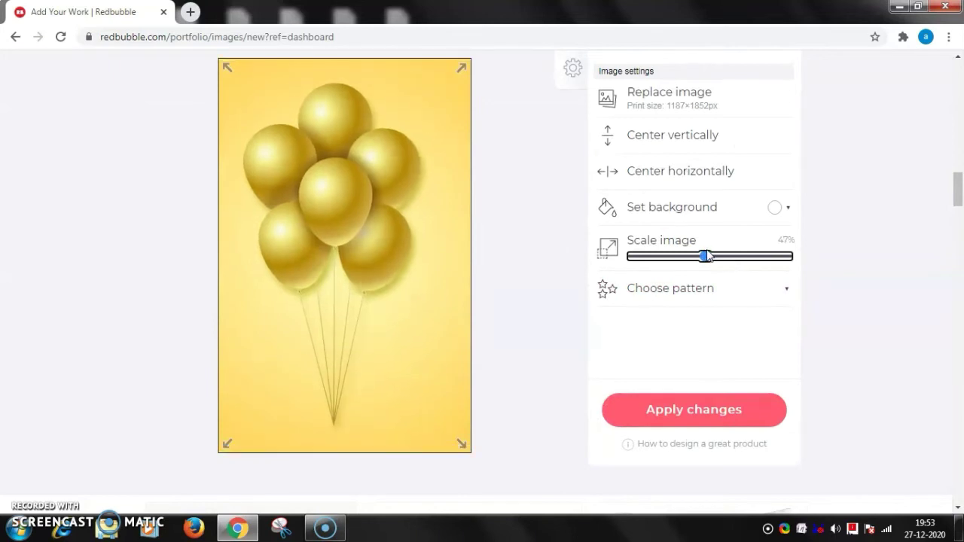
Shrink the phone case balloons to about 13% so they tile.
left_click(702, 290)
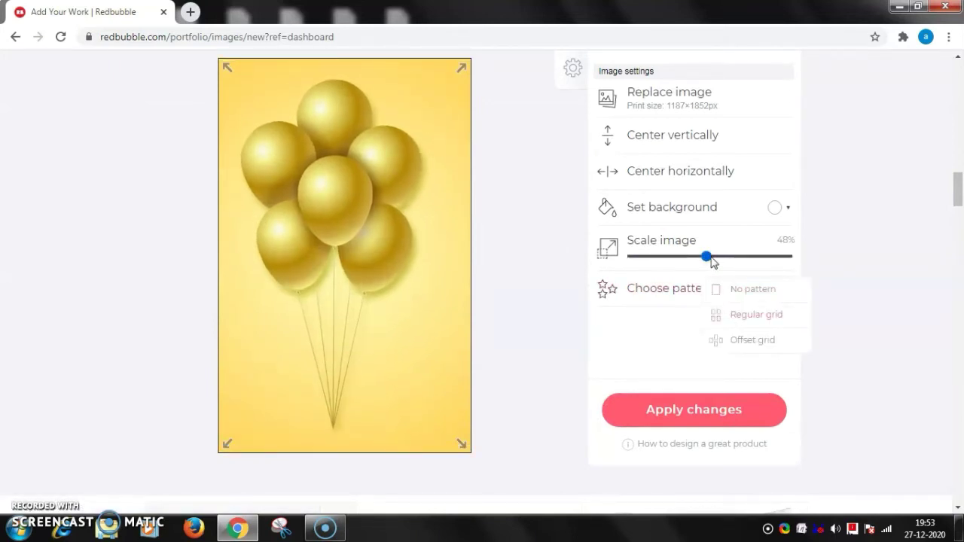
left_click(657, 257)
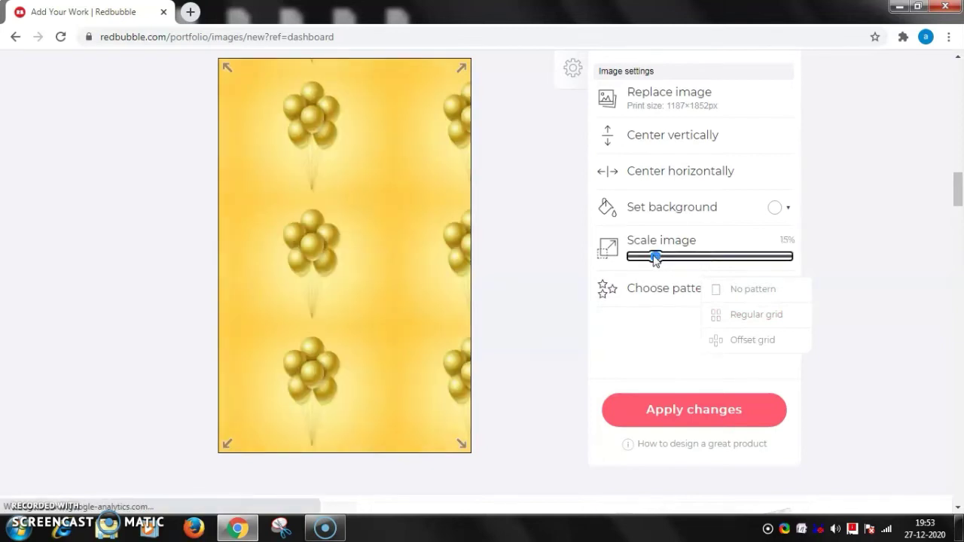
left_click_drag(427, 225, 407, 229)
scroll(734, 273, "up", 5)
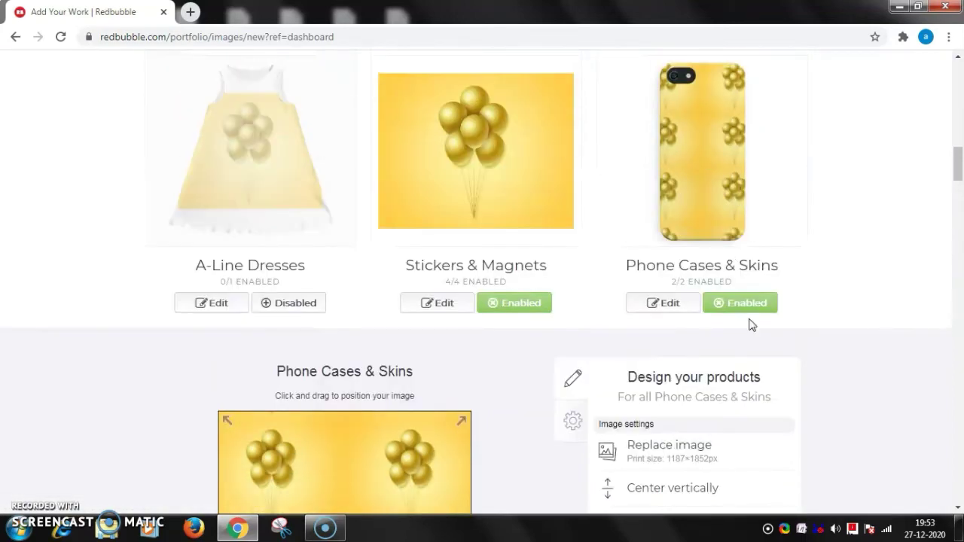
scroll(706, 324, "down", 5)
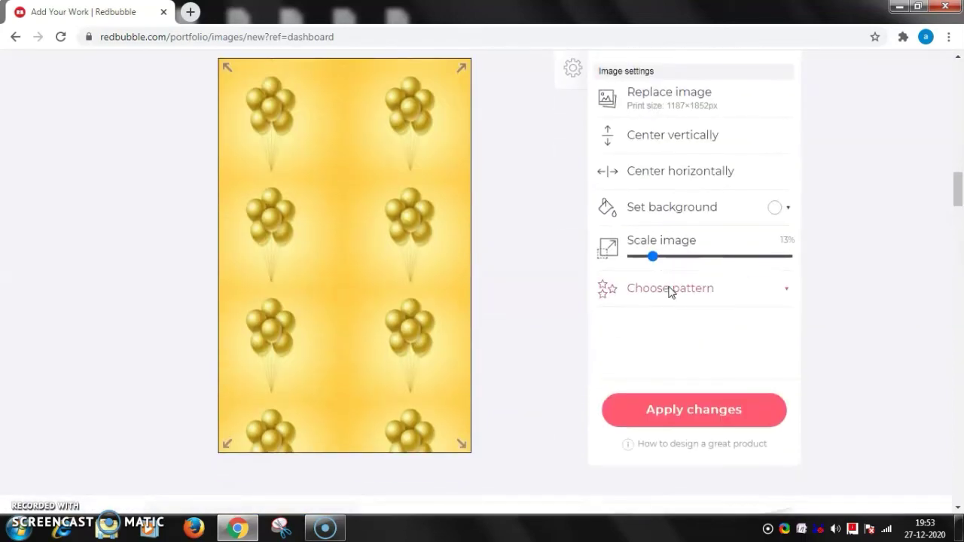
Arrange the balloon tiles in an Offset grid pattern and make them slightly smaller.
left_click(669, 290)
left_click(745, 341)
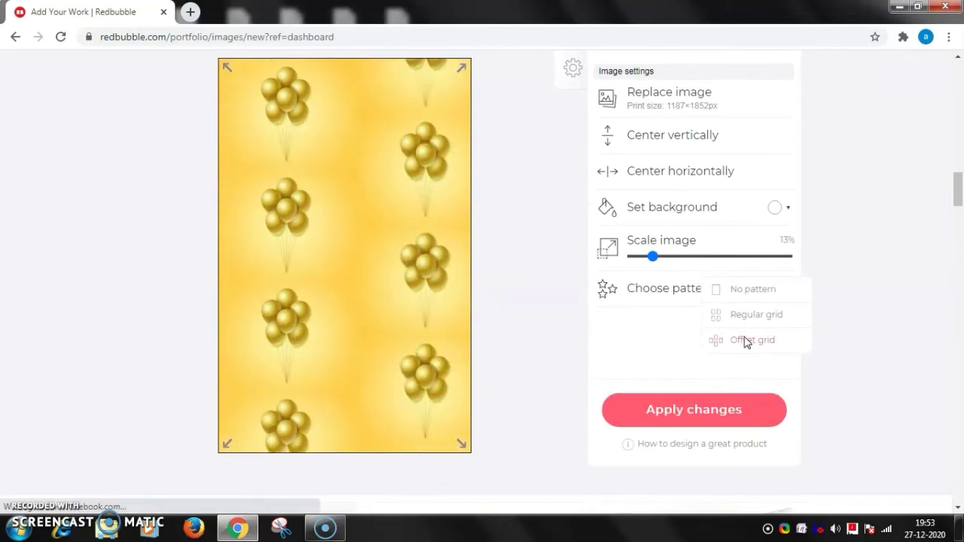
scroll(710, 214, "up", 5)
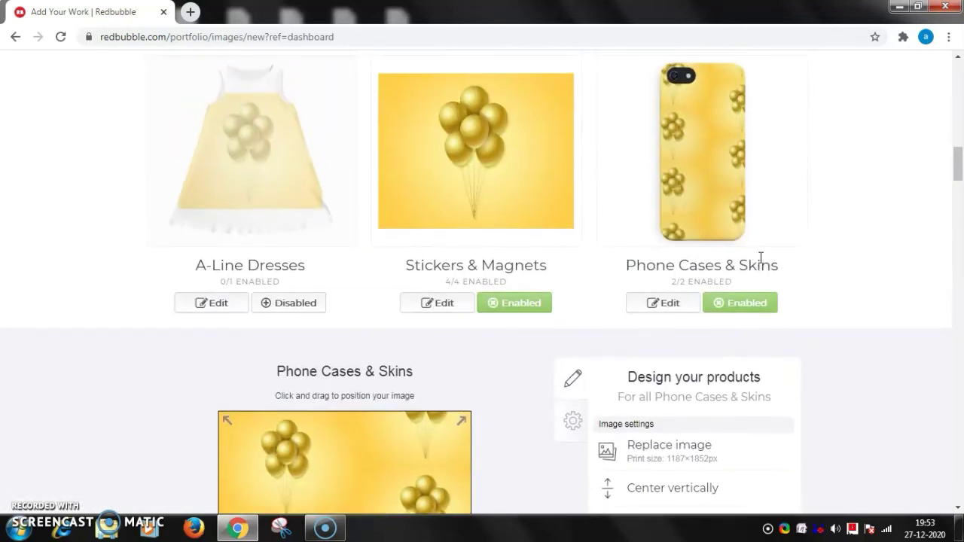
scroll(757, 258, "down", 3)
left_click_drag(651, 400, 646, 405)
scroll(756, 264, "up", 4)
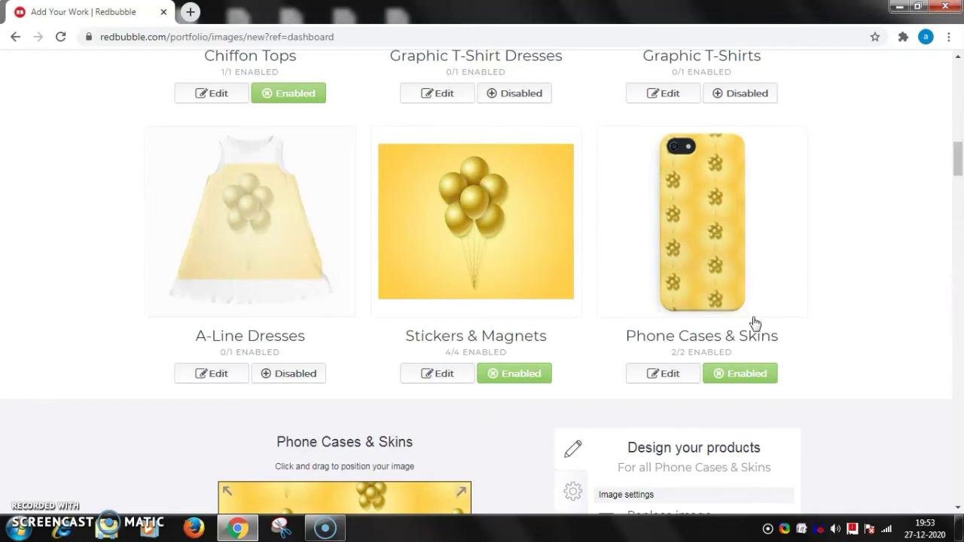
scroll(755, 324, "down", 4)
Switch the phone case to No pattern with a single balloon bunch at about 42% scale.
left_click_drag(646, 398, 725, 399)
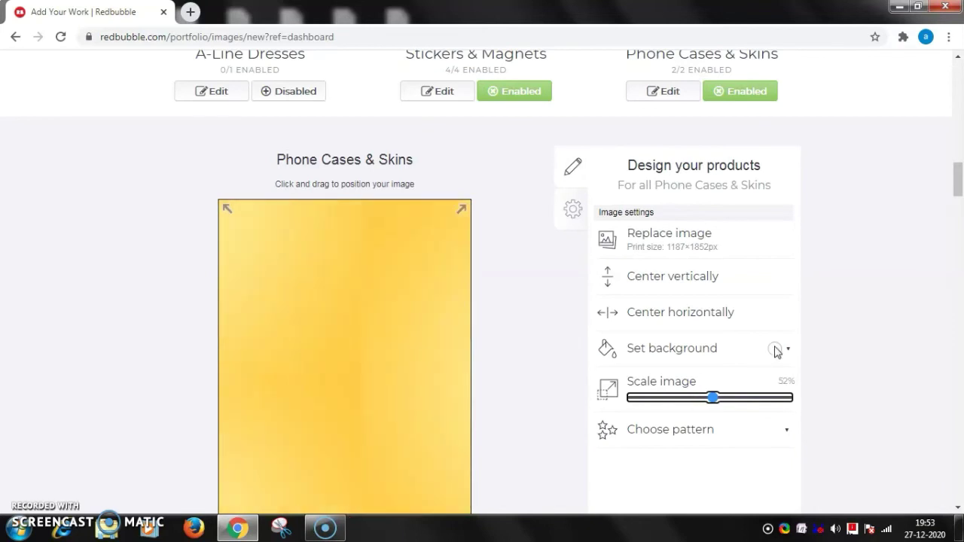
left_click_drag(958, 175, 959, 189)
left_click(723, 194)
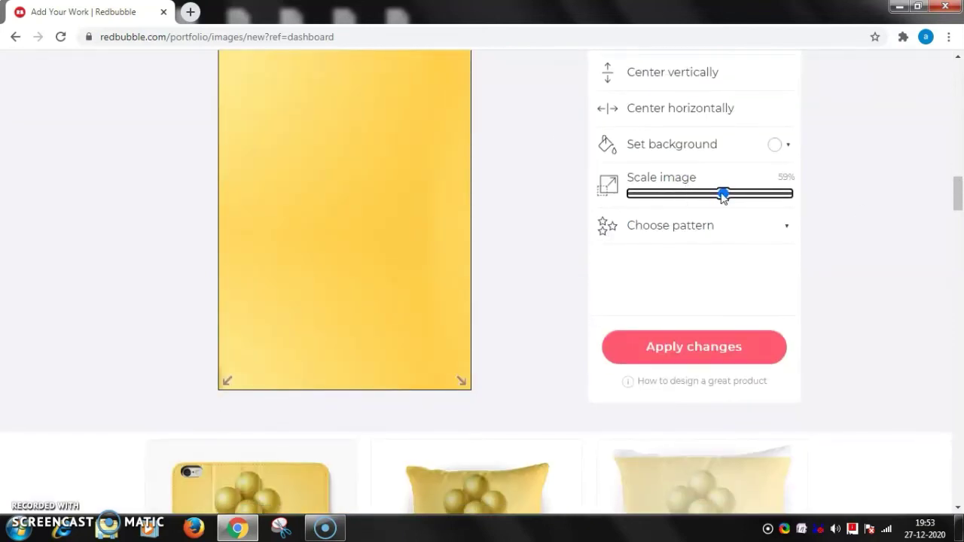
left_click_drag(721, 193, 679, 194)
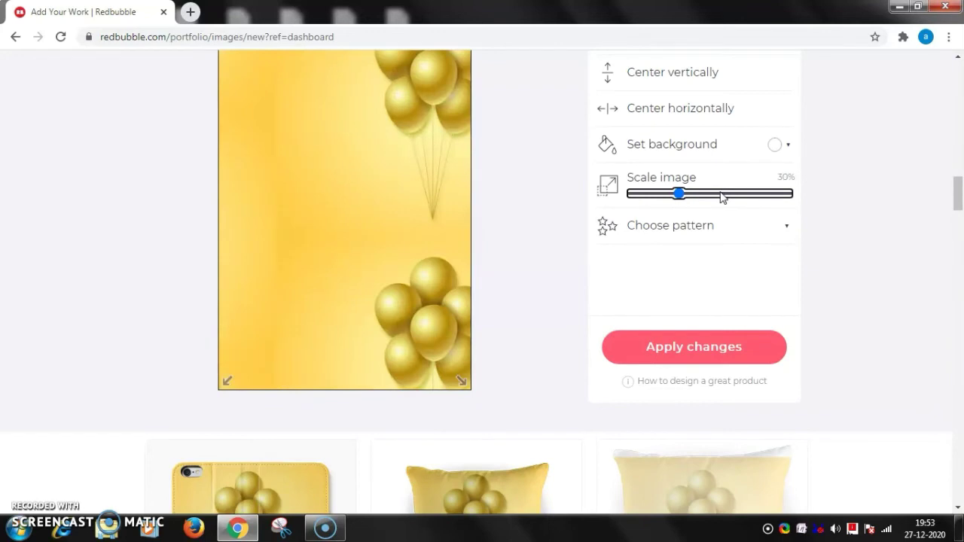
left_click(699, 230)
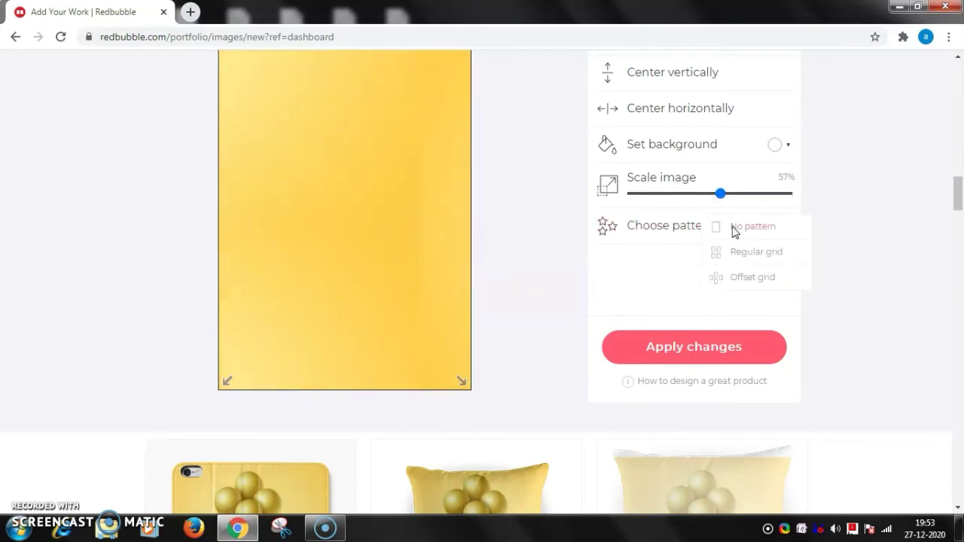
scroll(795, 187, "up", 4)
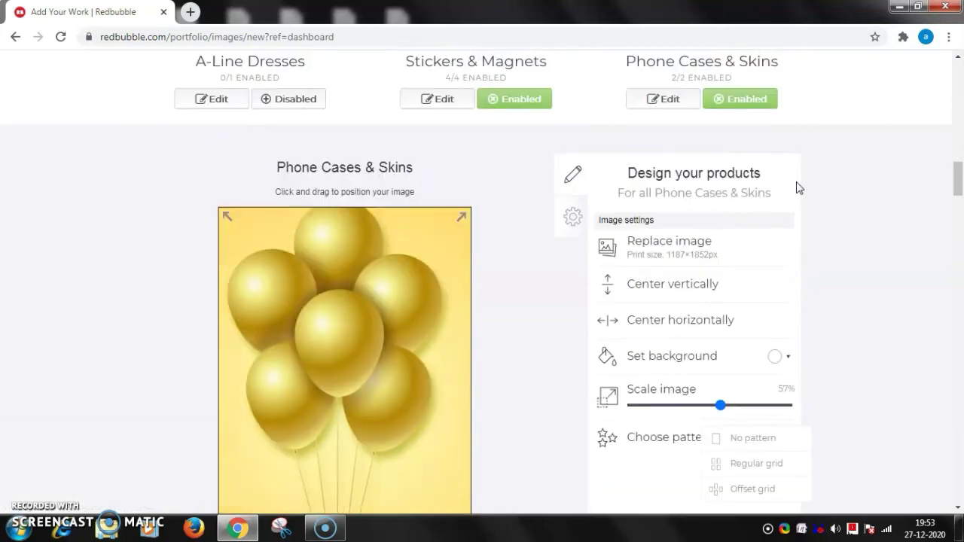
scroll(798, 185, "up", 4)
scroll(798, 186, "down", 6)
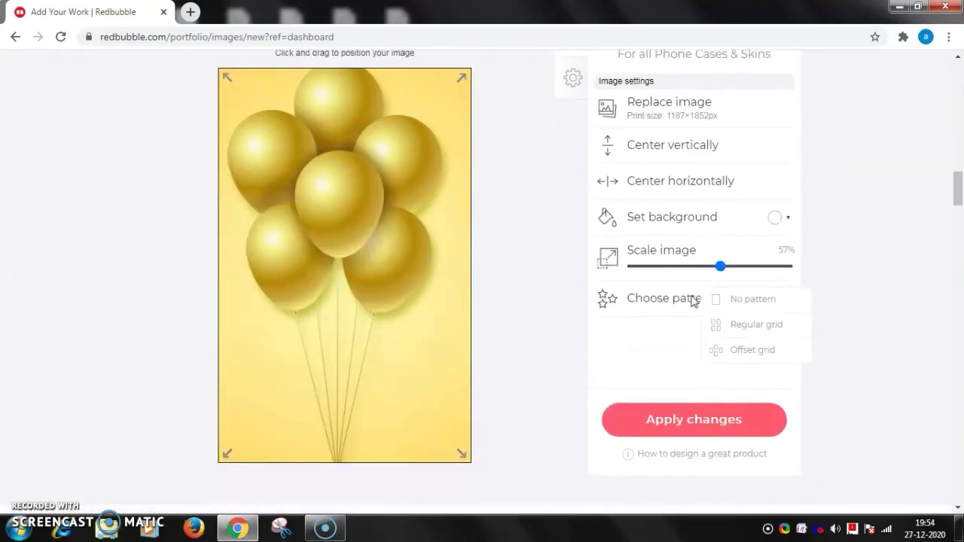
left_click_drag(716, 270, 696, 268)
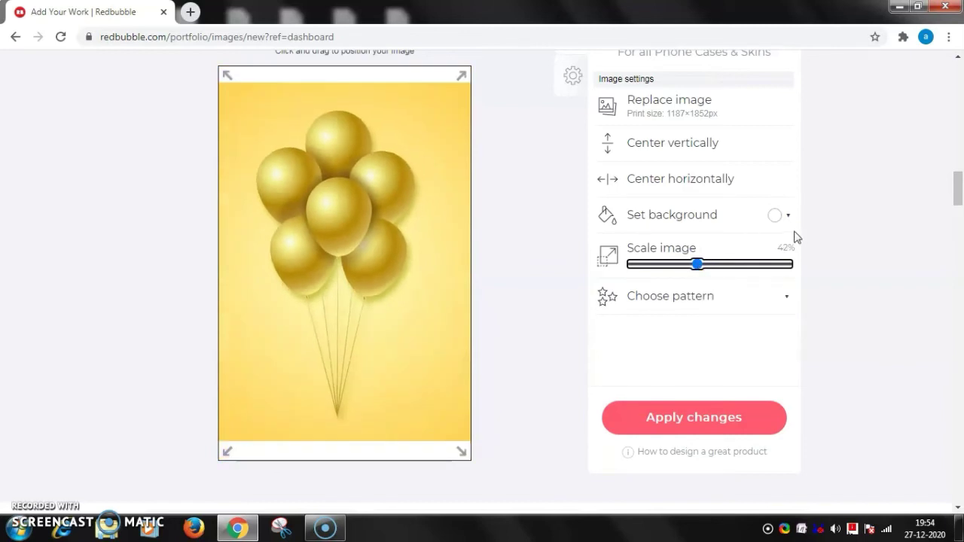
Shrink the balloons and give the phone case a near-white #f3eeee background.
left_click(774, 217)
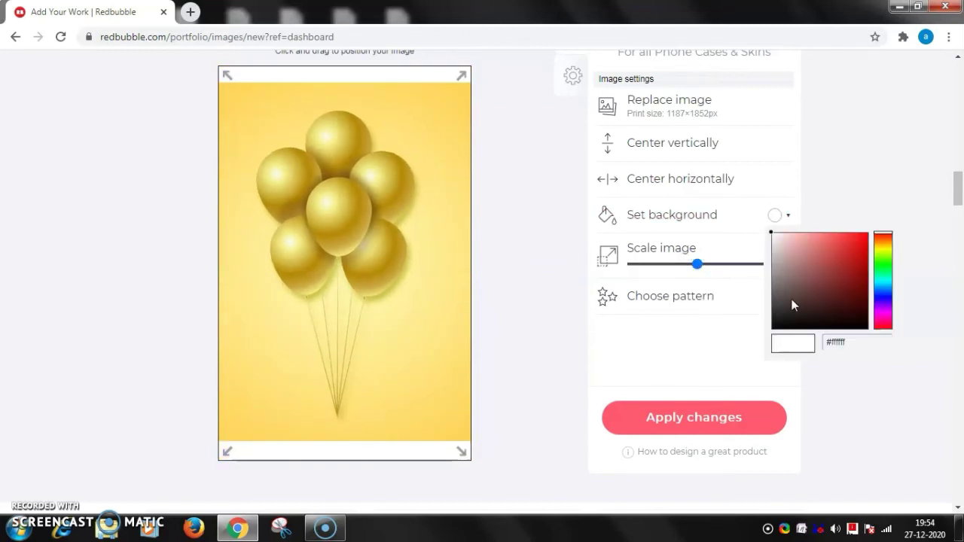
left_click(783, 324)
scroll(781, 186, "up", 5)
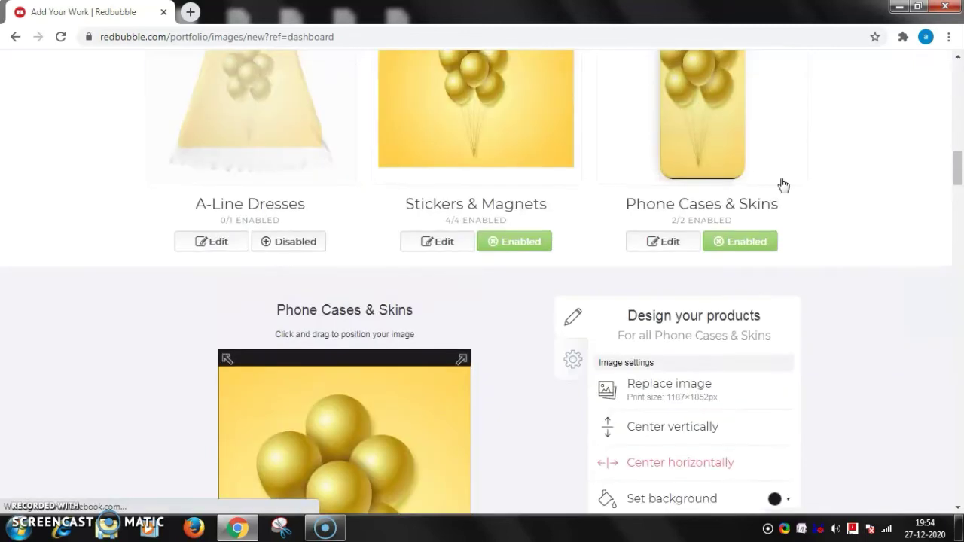
scroll(768, 226, "down", 5)
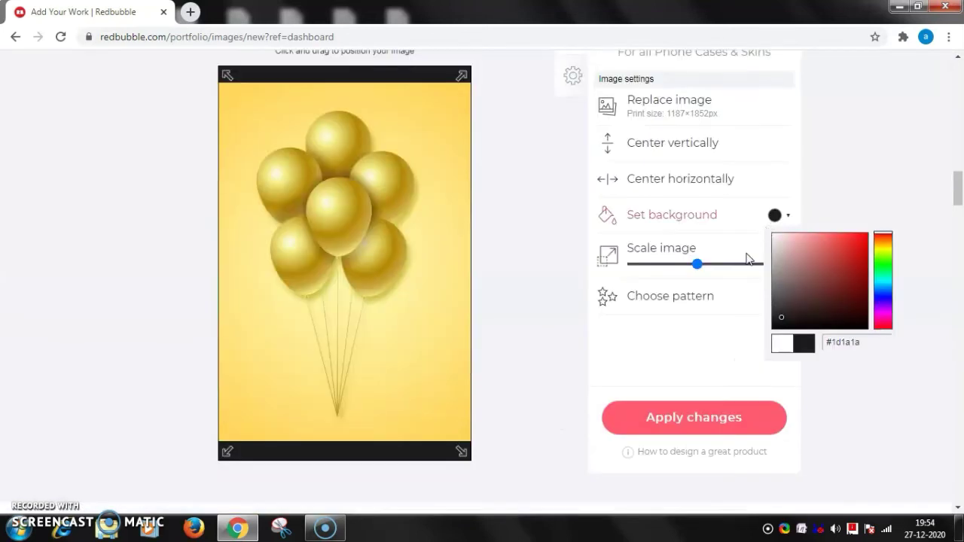
left_click_drag(694, 270, 674, 265)
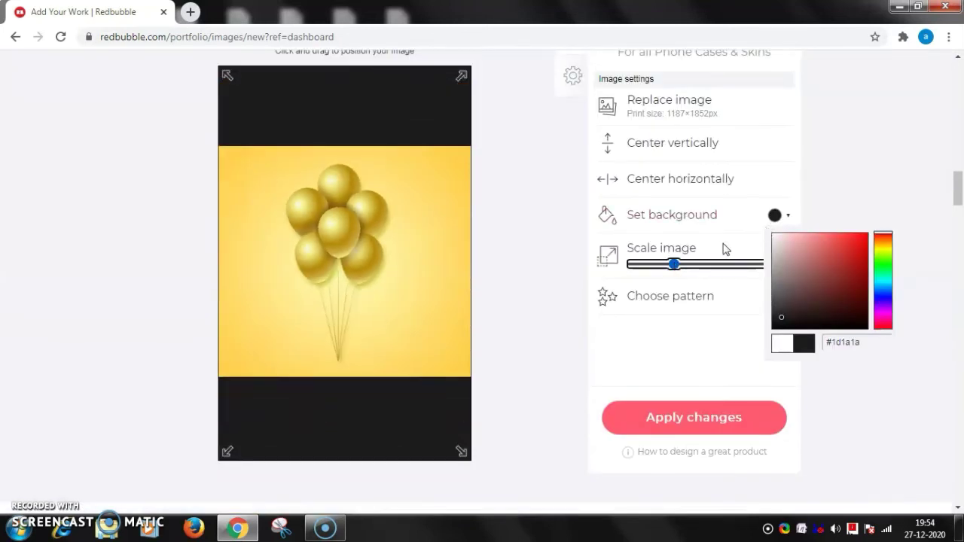
left_click(725, 248)
left_click(774, 215)
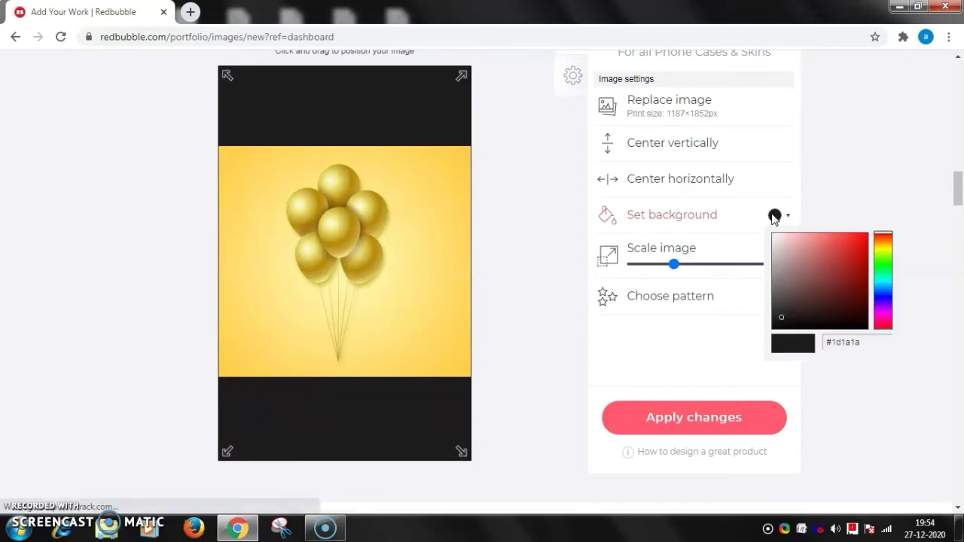
left_click(775, 236)
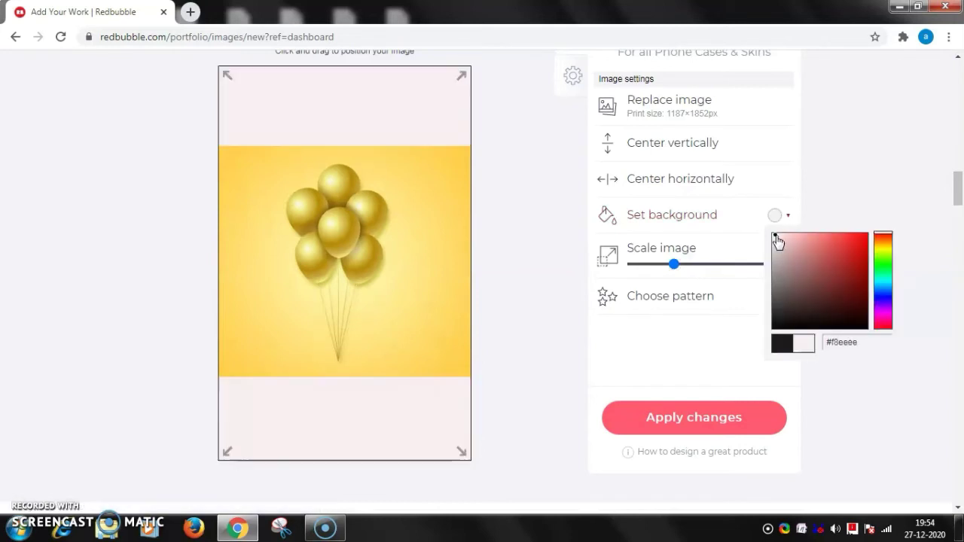
scroll(775, 240, "up", 10)
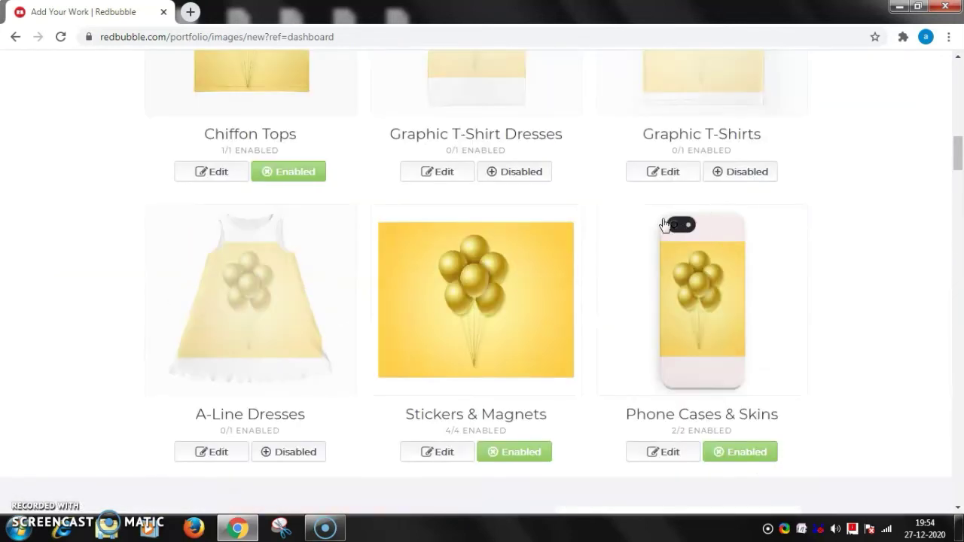
scroll(784, 330, "down", 5)
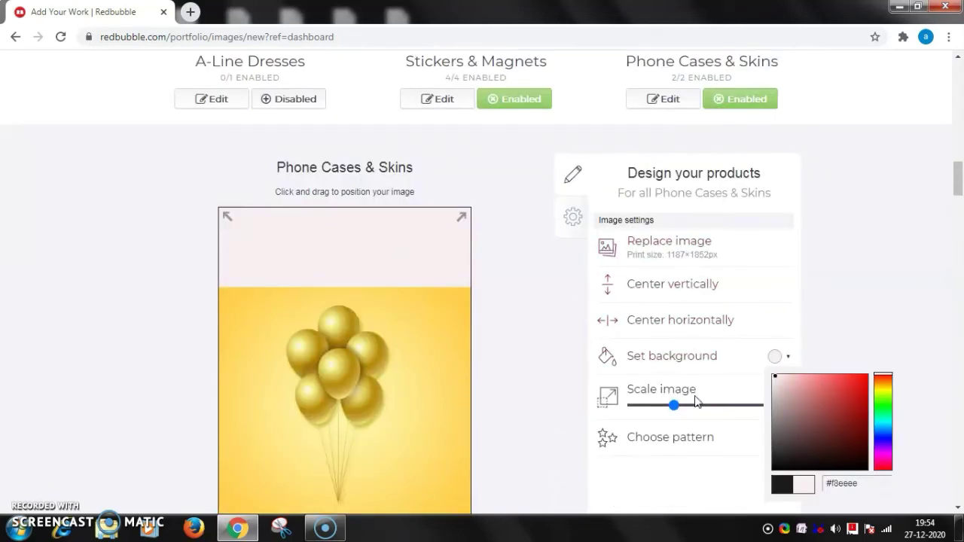
scroll(682, 392, "down", 2)
Apply the phone case design changes.
left_click(674, 418)
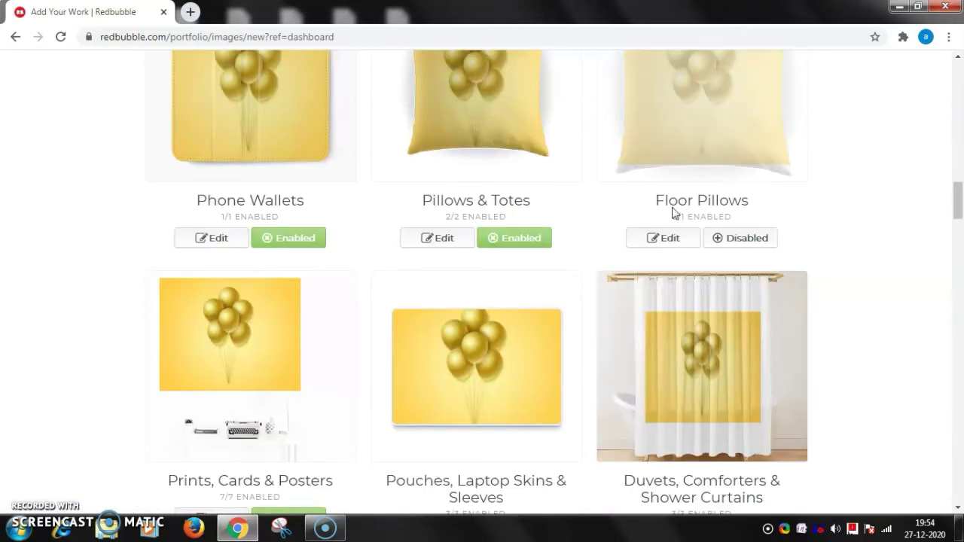
scroll(674, 212, "down", 3)
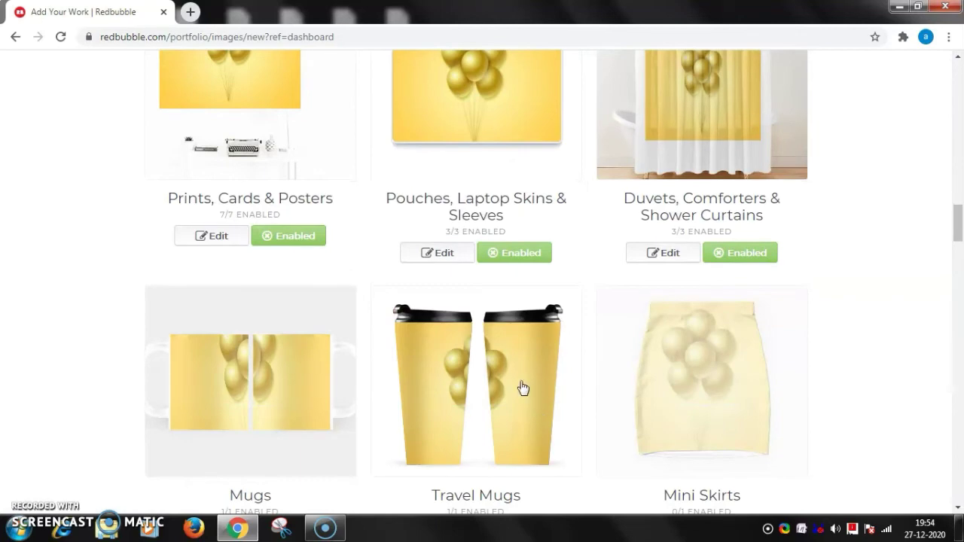
scroll(482, 380, "down", 2)
scroll(639, 399, "down", 6)
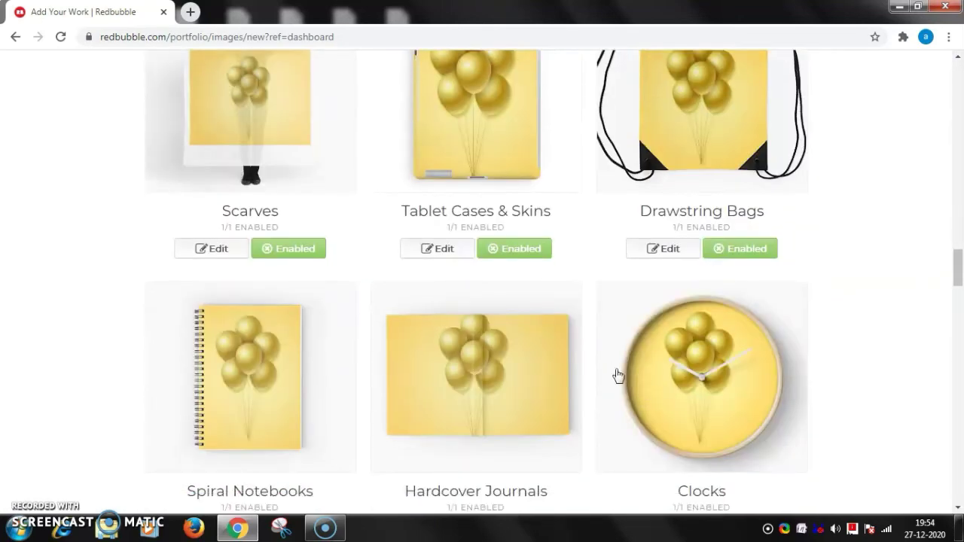
scroll(611, 355, "down", 10)
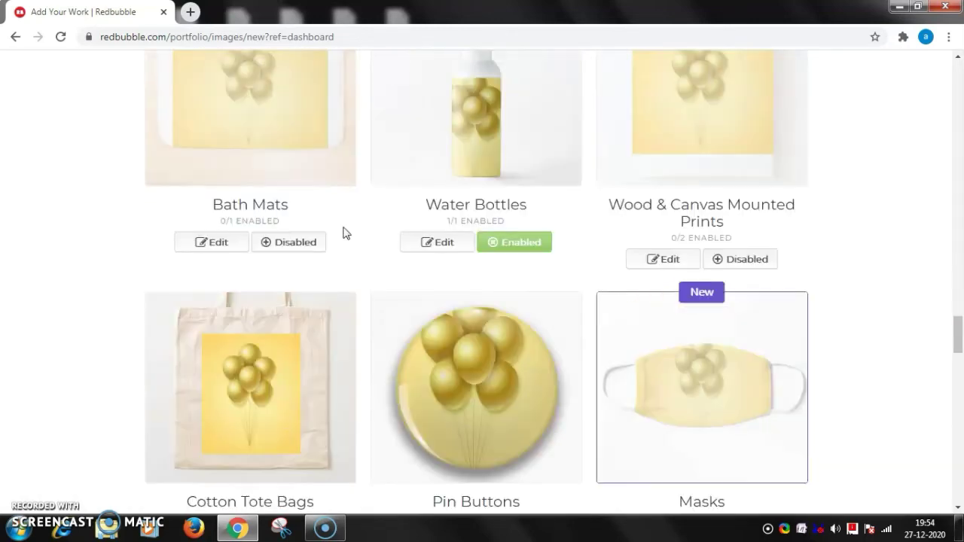
scroll(343, 233, "up", 2)
Enable Bath Mats, Wood & Canvas Mounted Prints, Masks and Aprons for the design.
left_click(265, 384)
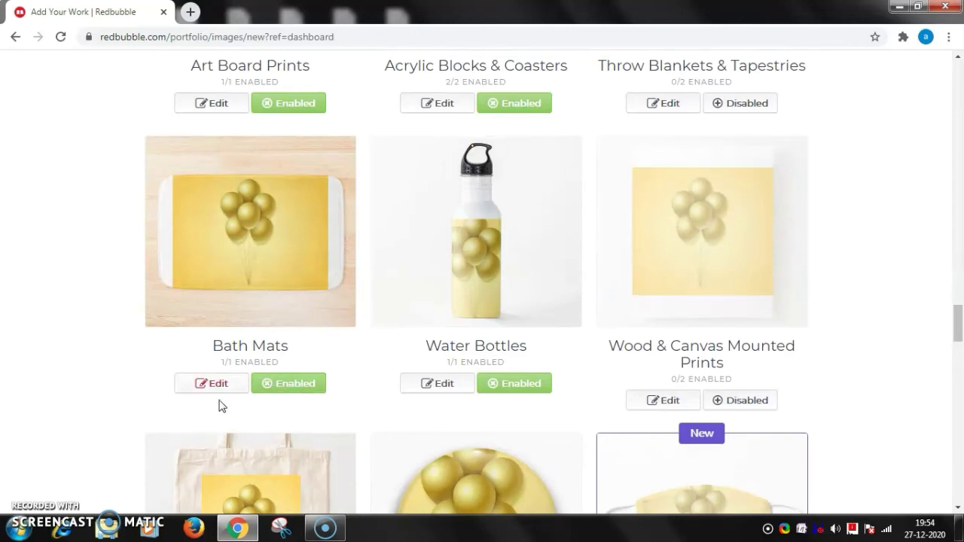
scroll(617, 340, "down", 1)
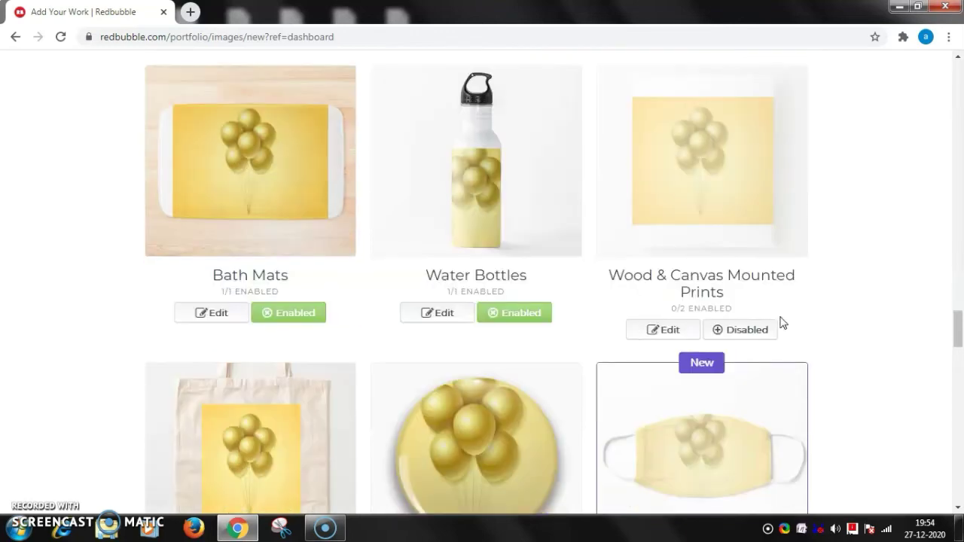
left_click(732, 338)
scroll(803, 351, "down", 3)
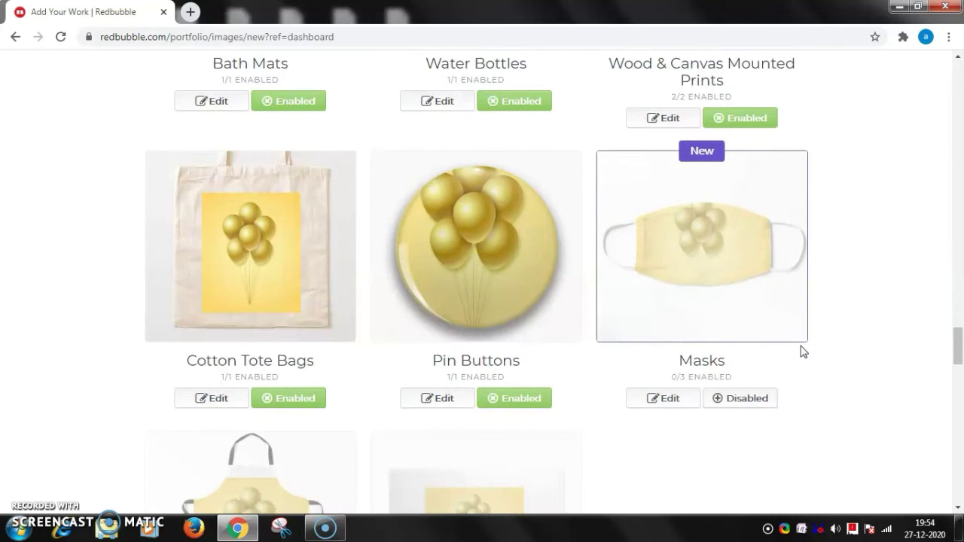
left_click(743, 409)
scroll(824, 405, "down", 3)
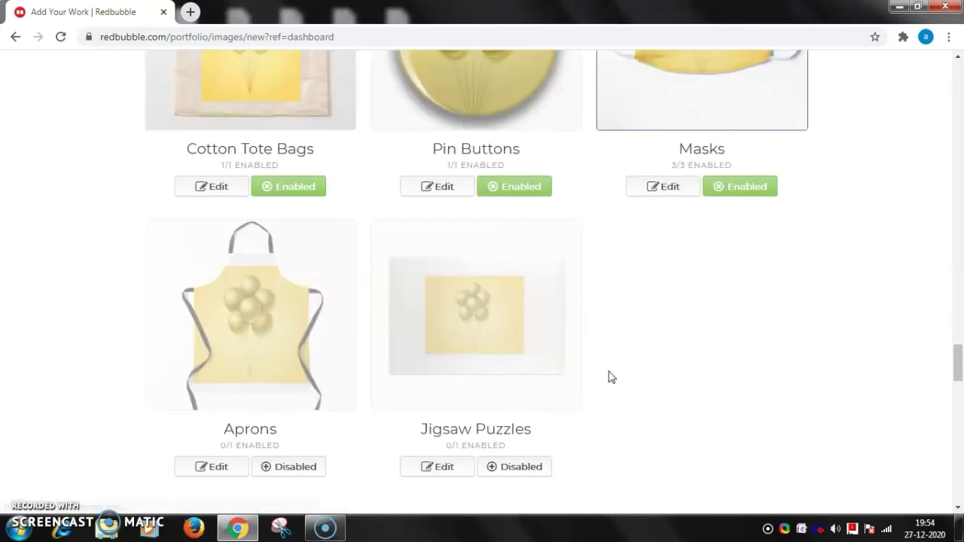
left_click(281, 467)
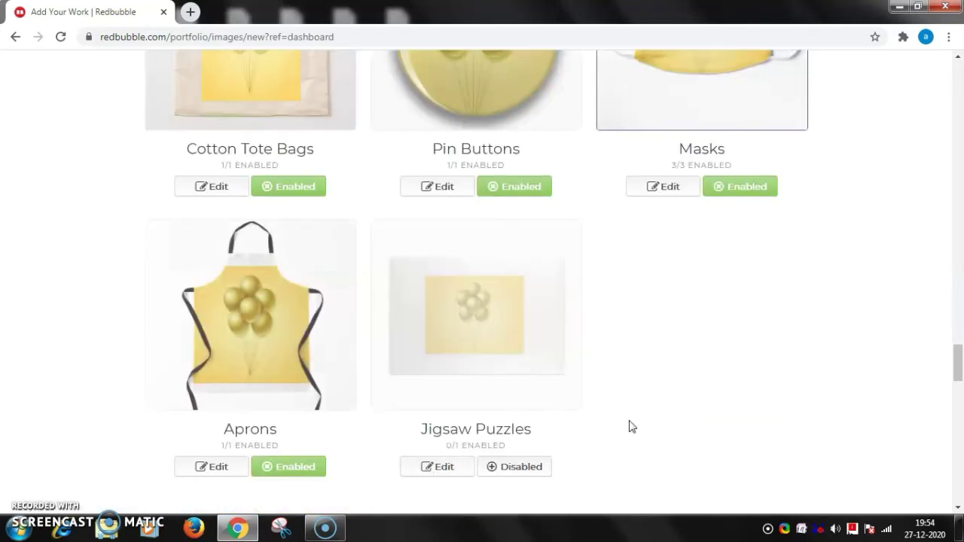
scroll(628, 421, "down", 6)
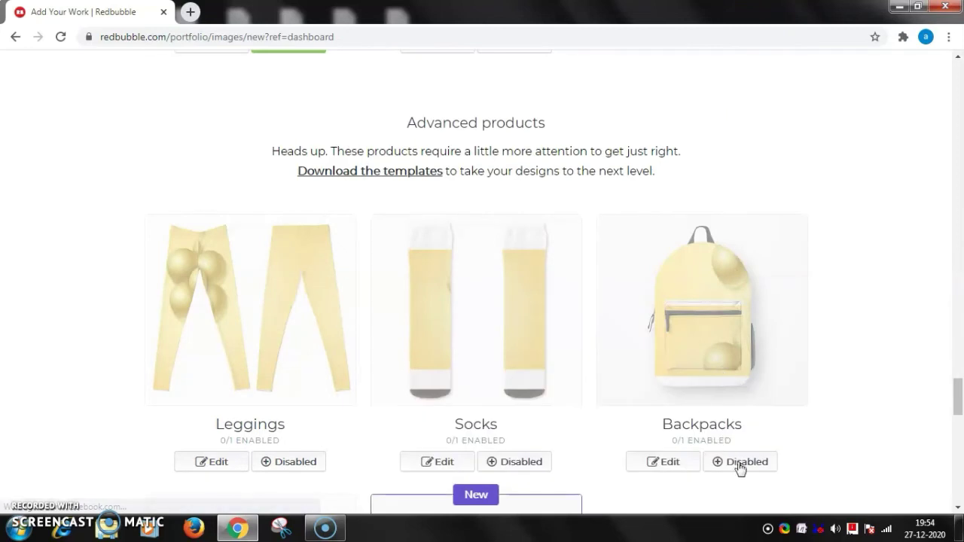
Enable Backpacks for the balloon design and open its Choose pattern options.
left_click(733, 470)
scroll(848, 387, "down", 2)
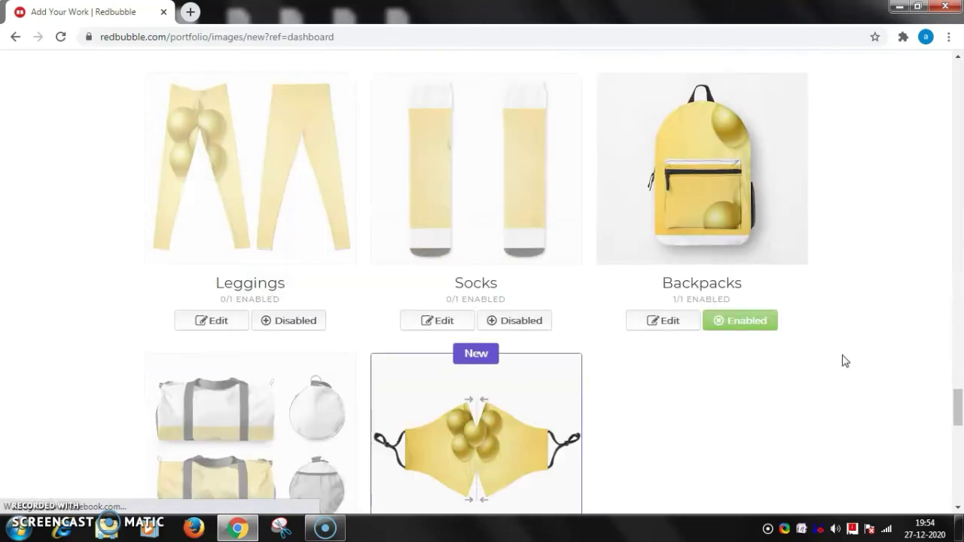
left_click(667, 324)
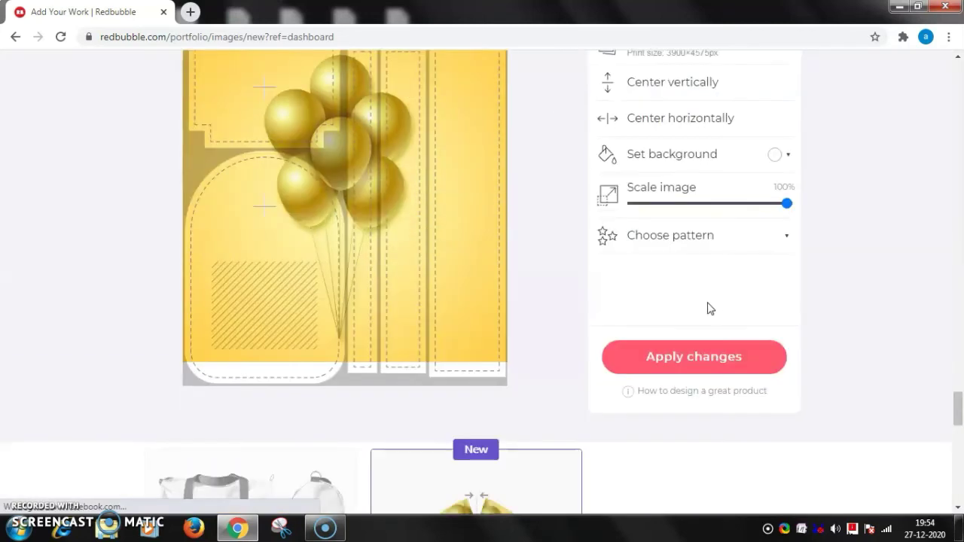
left_click(667, 241)
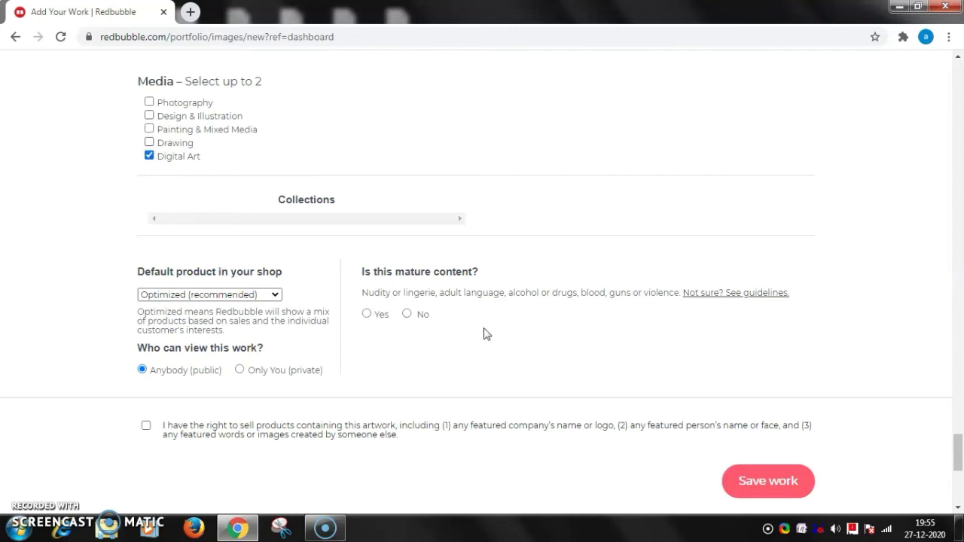
Mark the balloons work as not mature, confirm the right to sell it, and save it.
left_click(407, 314)
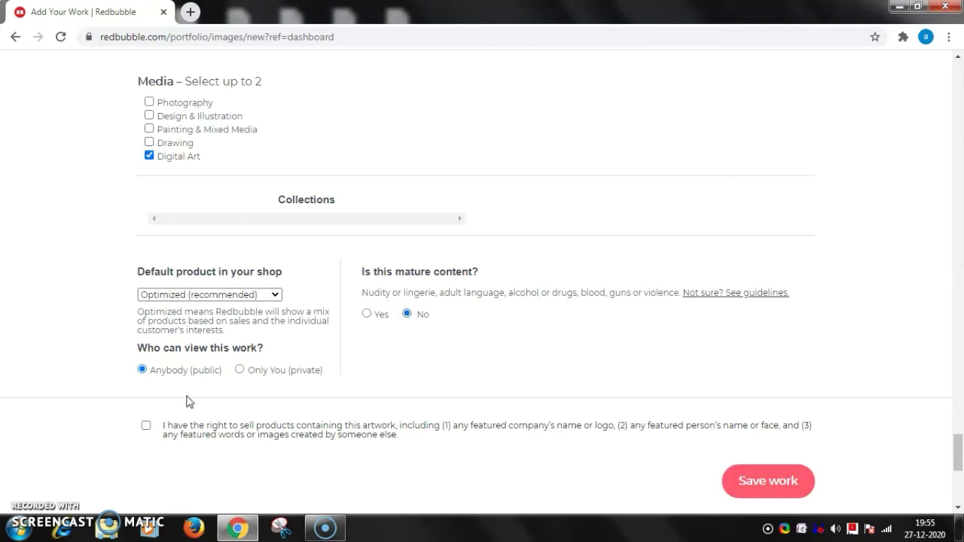
left_click(147, 426)
left_click(747, 482)
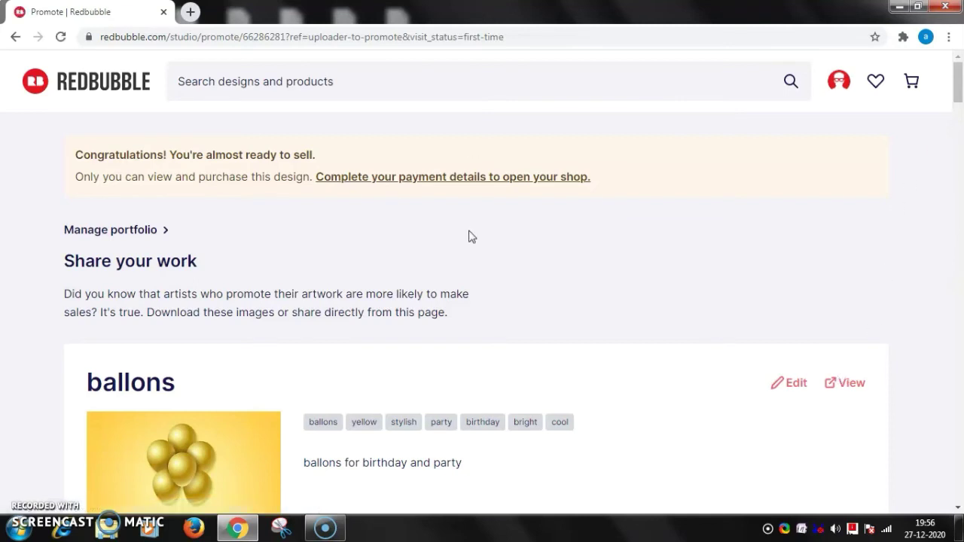
Go to Account Settings through the profile avatar menu on the ballons sharing page.
scroll(473, 236, "down", 5)
scroll(482, 241, "down", 2)
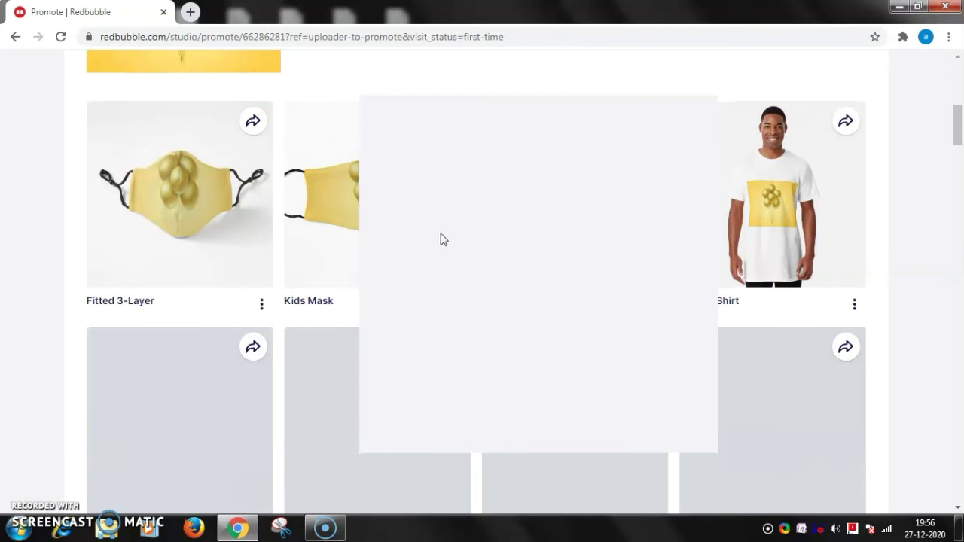
scroll(403, 235, "up", 3)
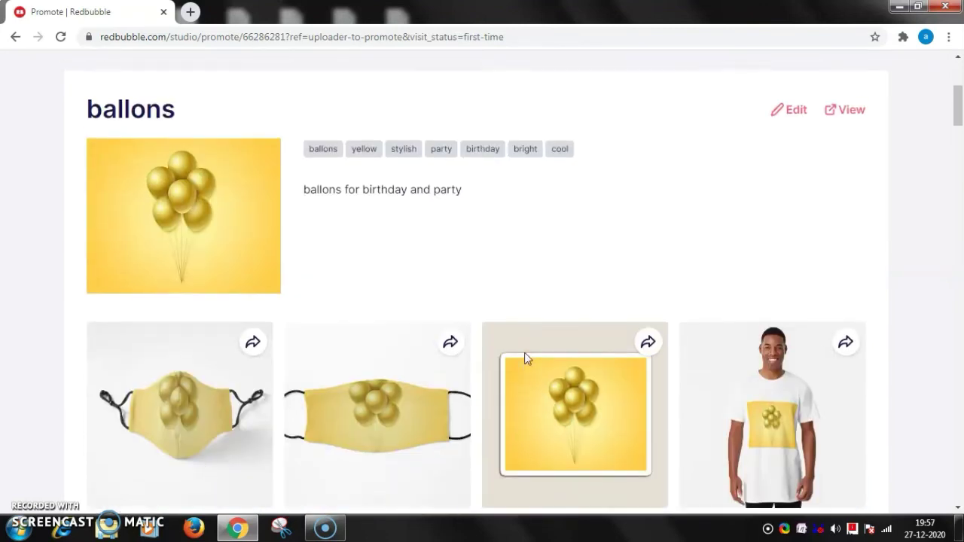
scroll(525, 353, "up", 2)
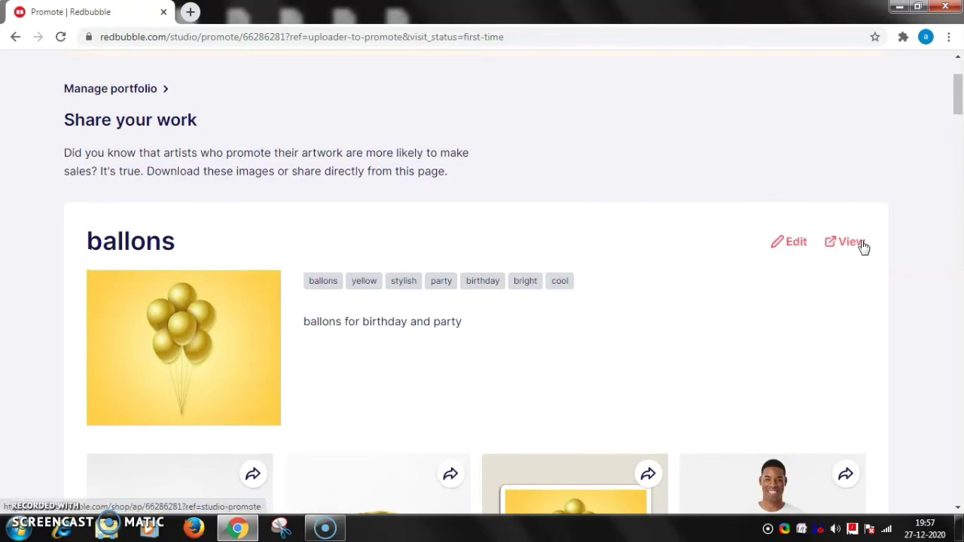
scroll(312, 208, "up", 1)
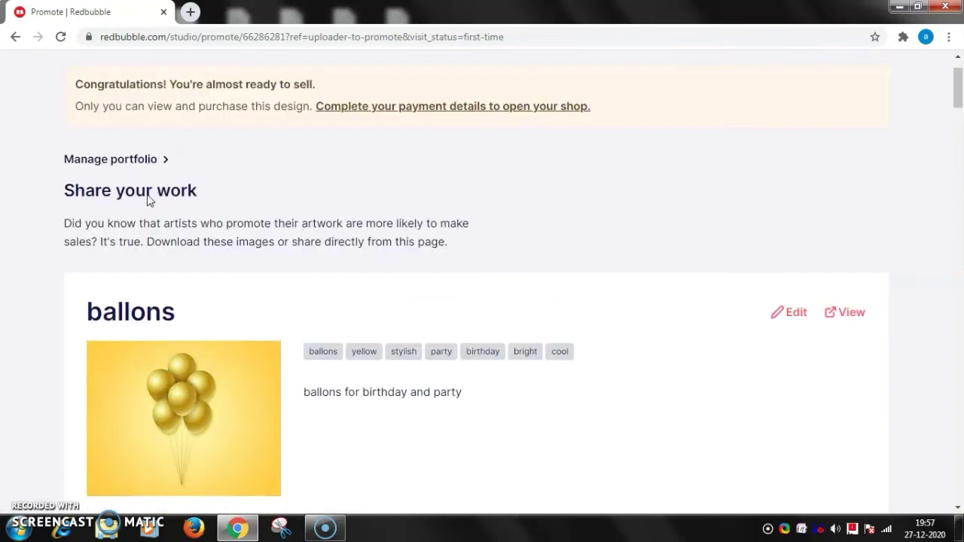
scroll(148, 198, "up", 1)
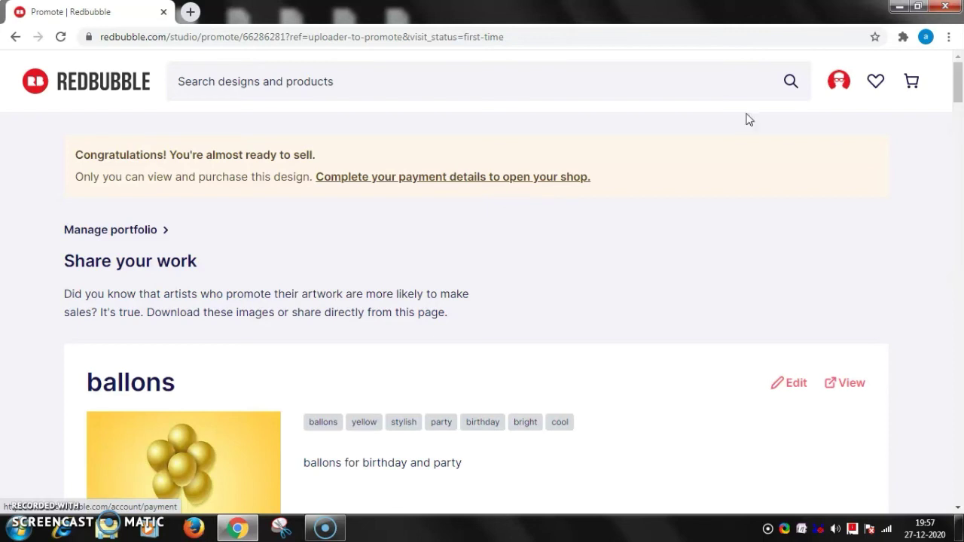
left_click(853, 86)
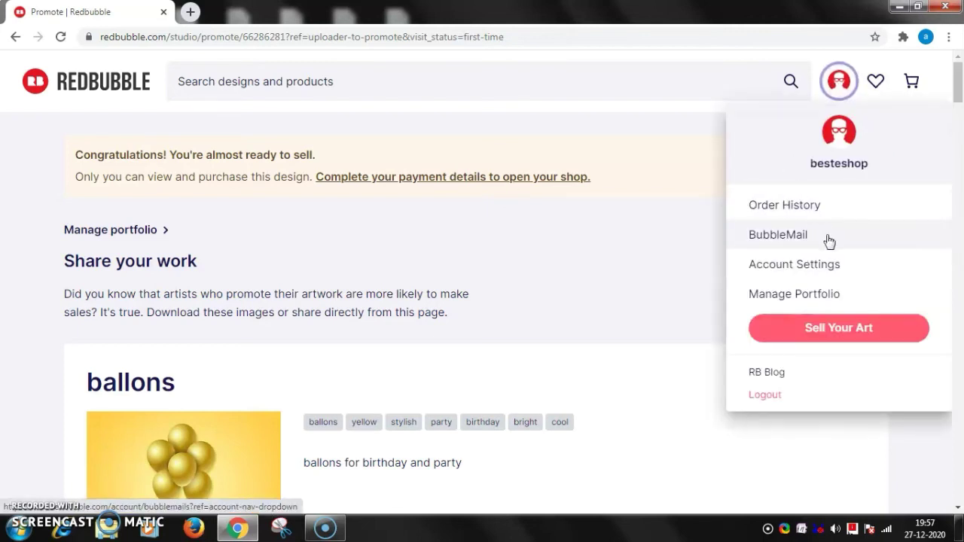
scroll(828, 241, "down", 2)
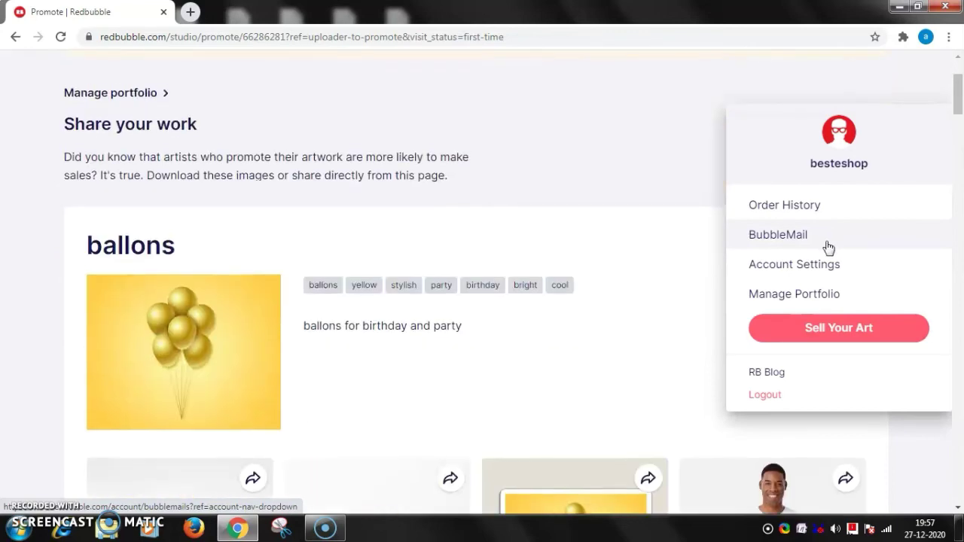
scroll(828, 245, "up", 2)
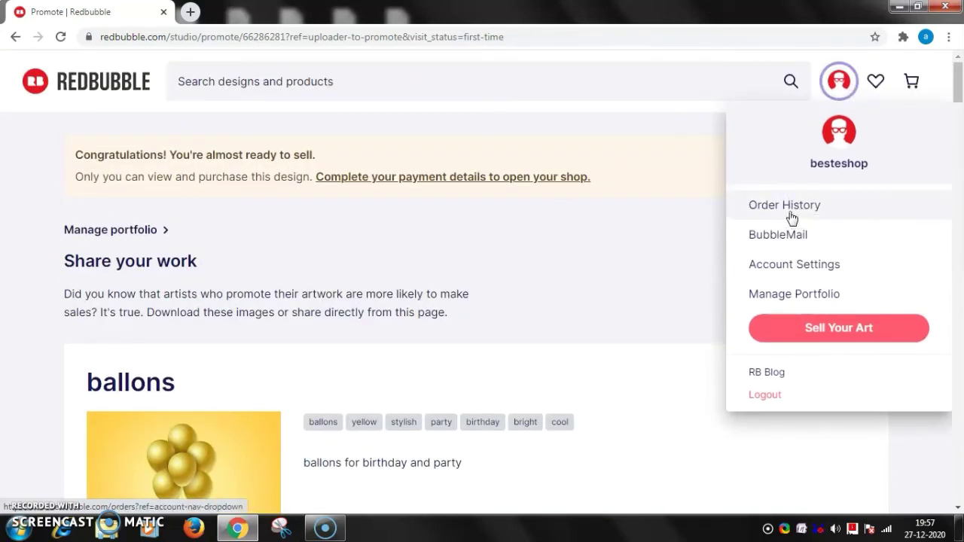
left_click(797, 270)
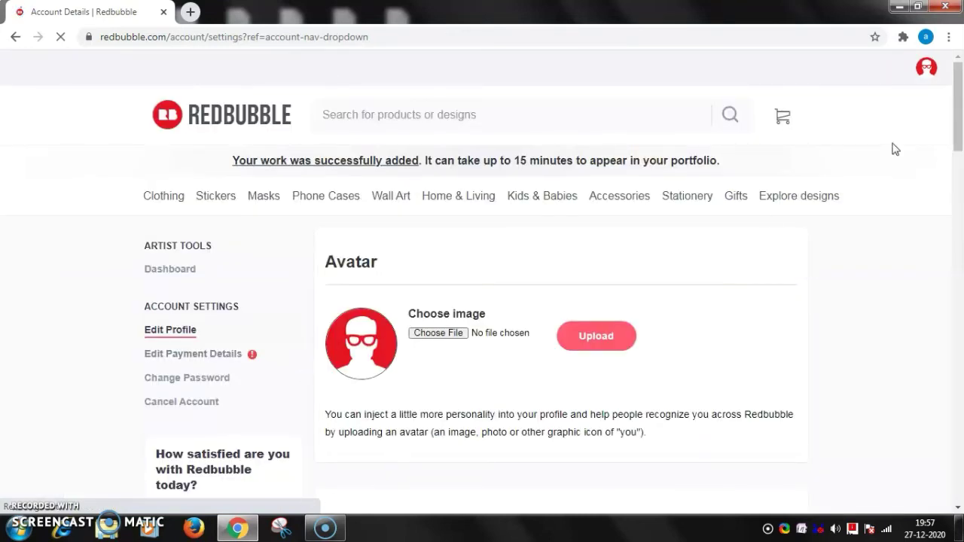
Look through the Edit Profile settings, then return to the artist Dashboard.
scroll(958, 124, "down", 2)
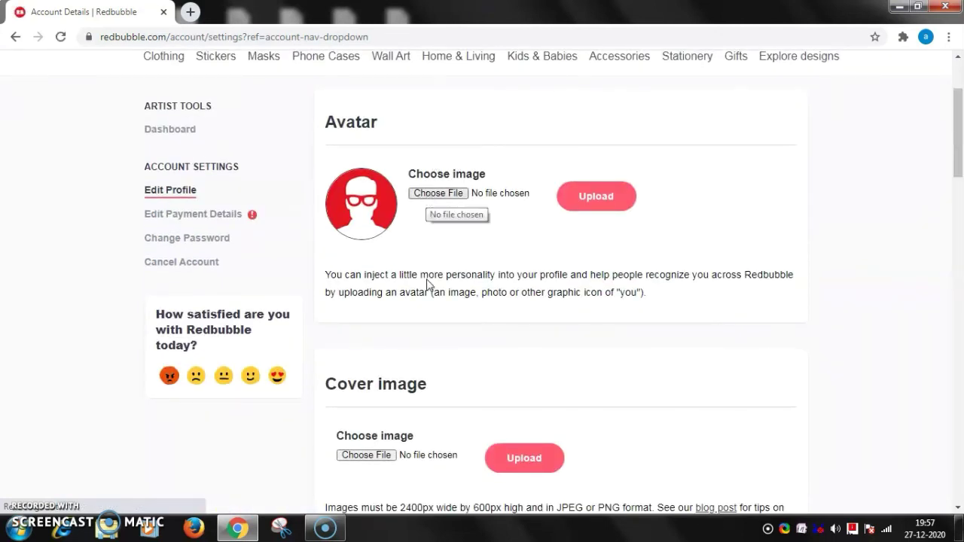
scroll(407, 346, "down", 1)
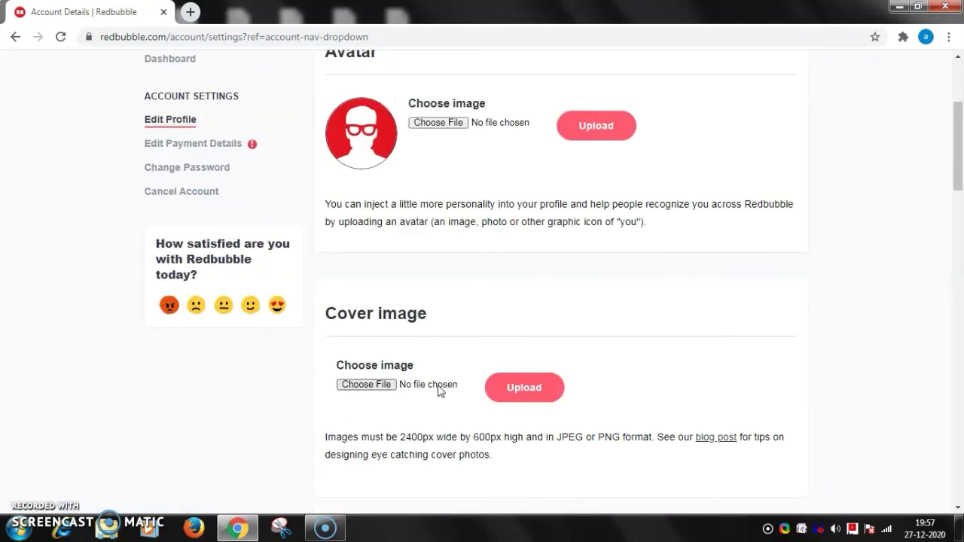
scroll(452, 389, "down", 4)
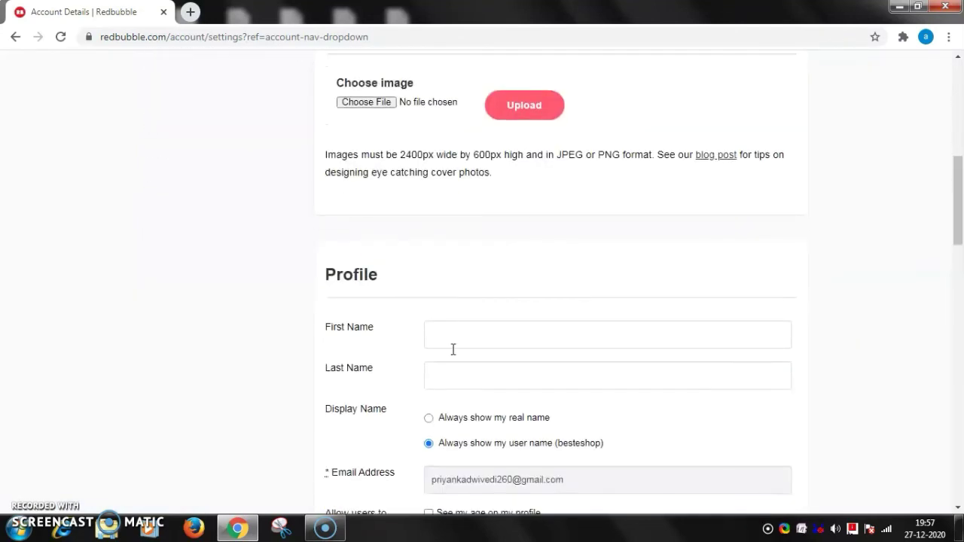
scroll(452, 379, "down", 2)
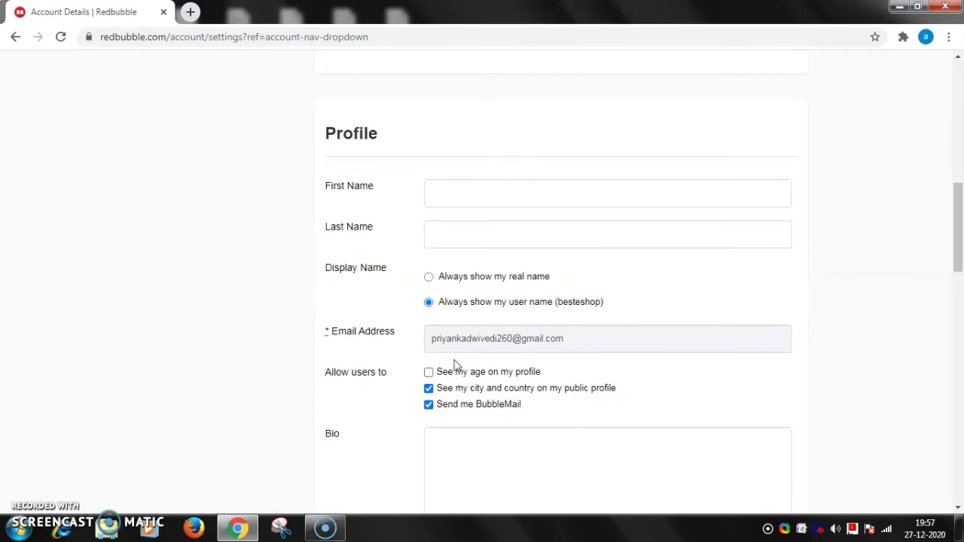
scroll(457, 376, "down", 2)
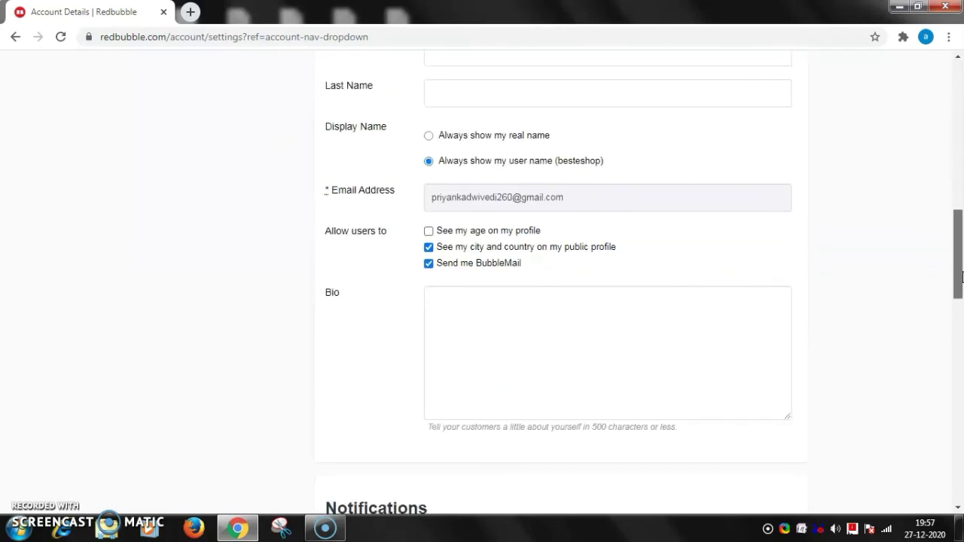
left_click_drag(960, 257, 950, 121)
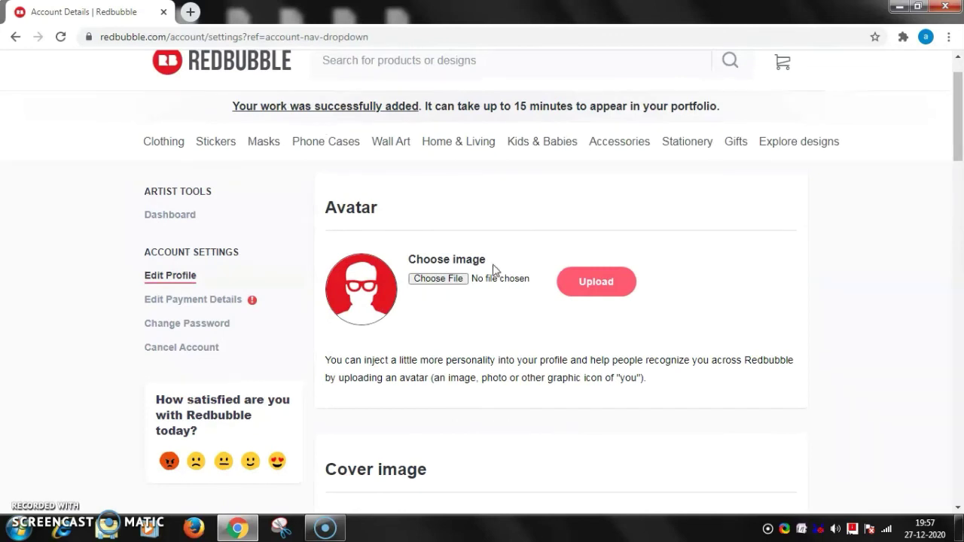
left_click(181, 218)
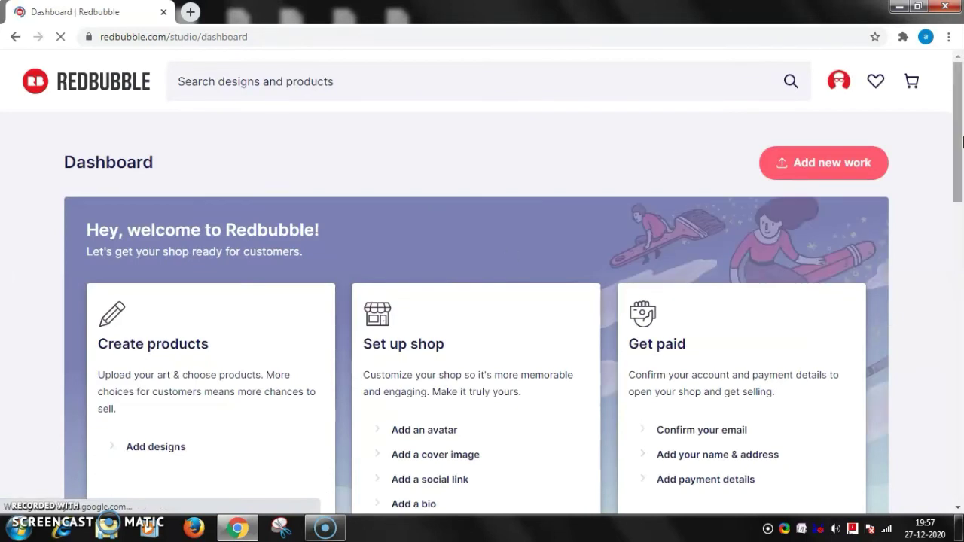
Go to Add payment details under the Dashboard's Get paid section.
left_click_drag(962, 141, 962, 185)
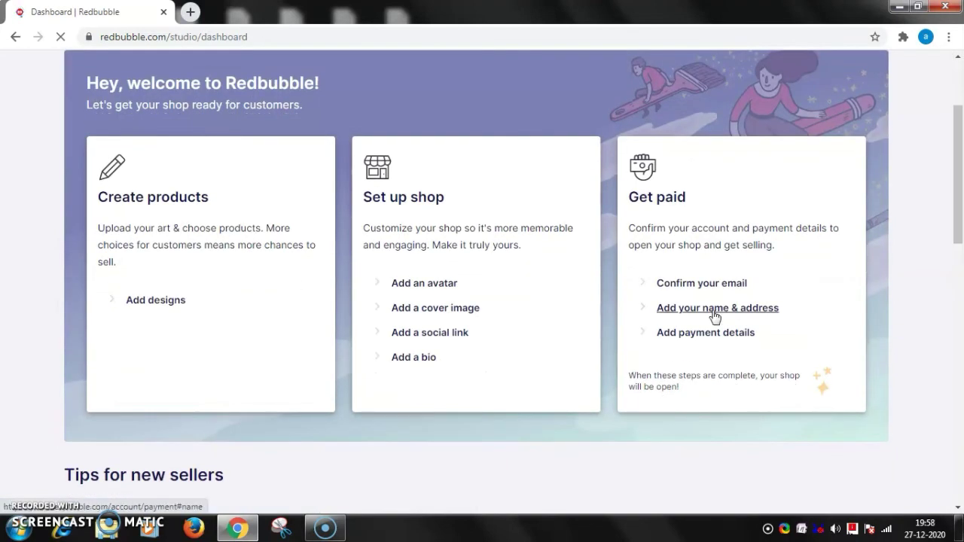
left_click_drag(962, 197, 961, 157)
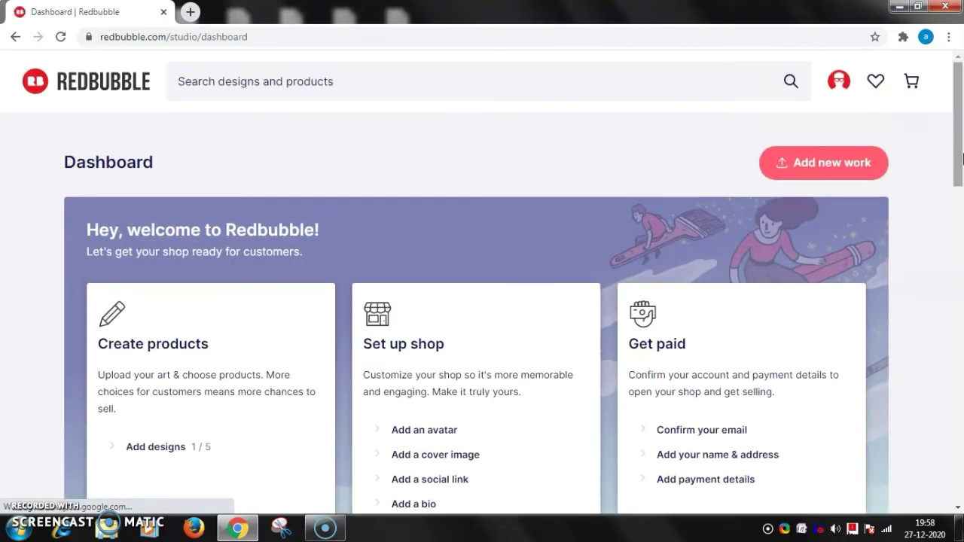
scroll(962, 111, "down", 1)
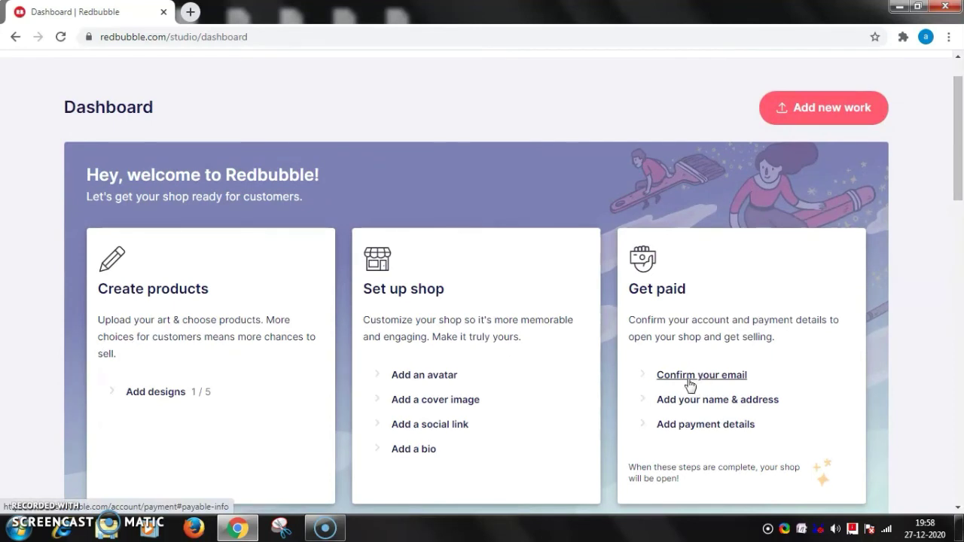
left_click(693, 426)
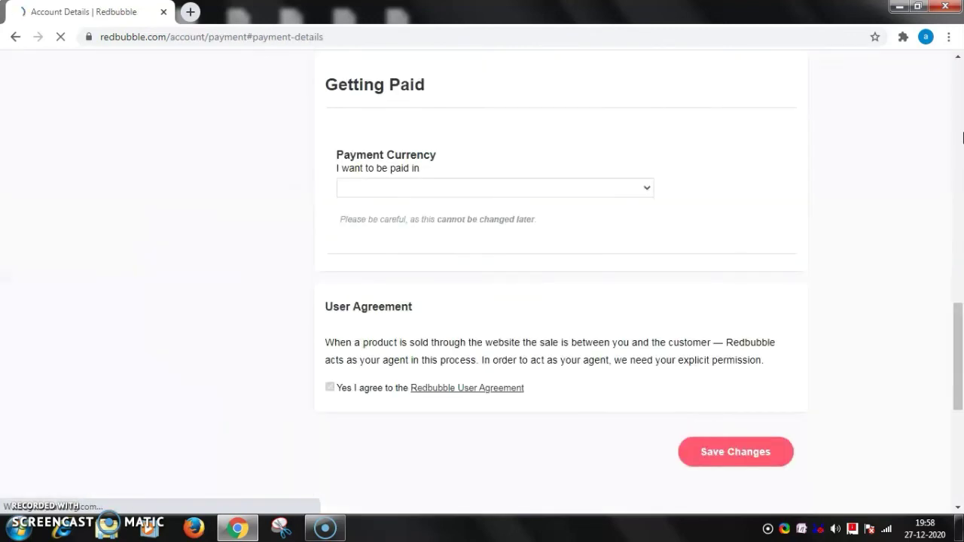
Set the payment currency to United States Dollars (USD).
left_click(646, 190)
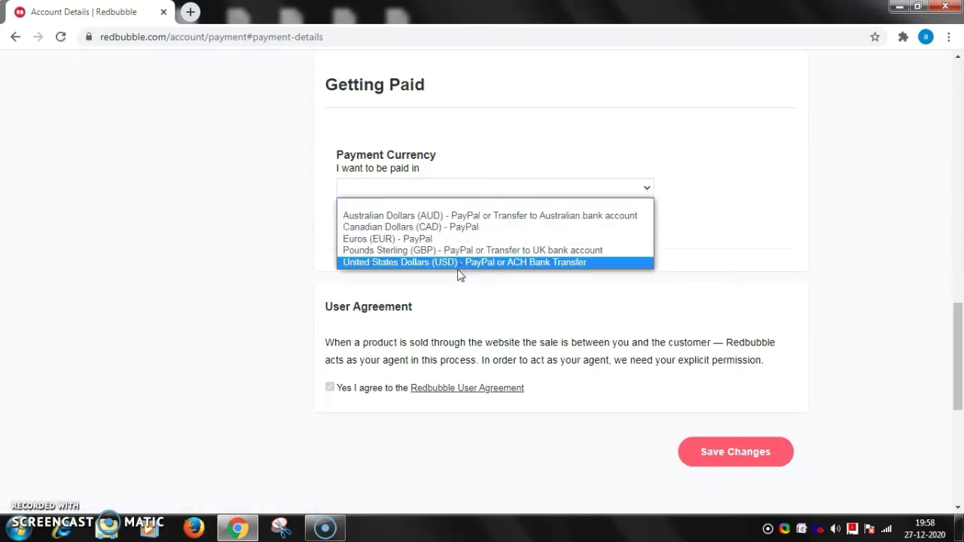
left_click(420, 262)
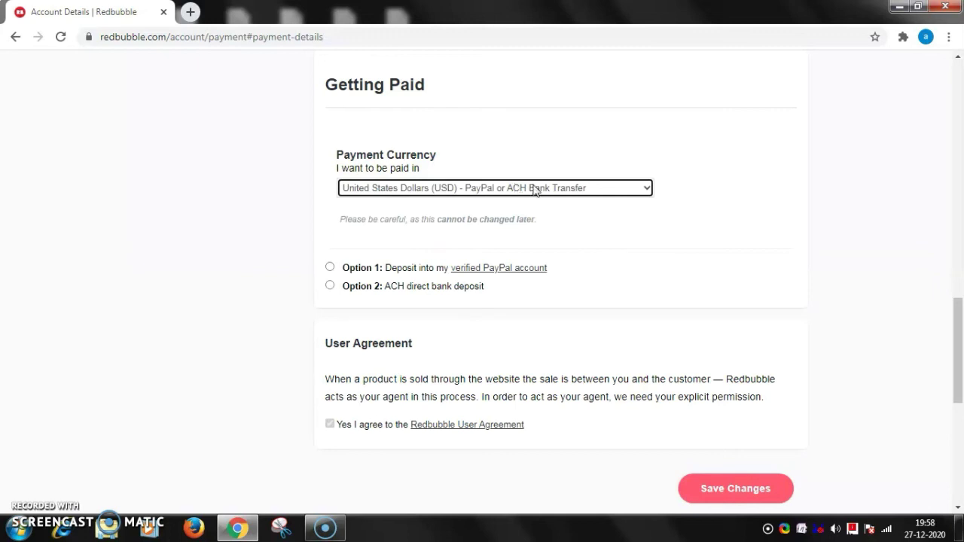
left_click(644, 189)
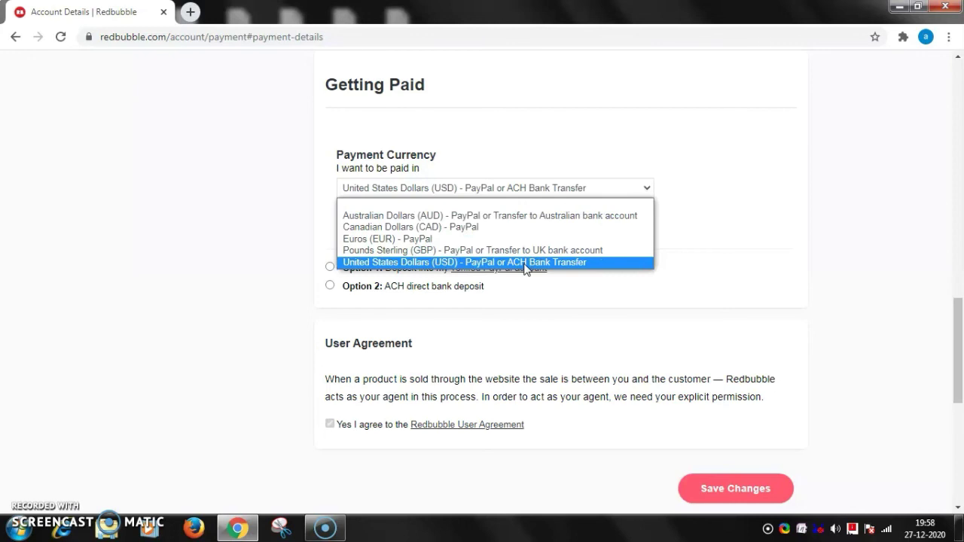
left_click(525, 264)
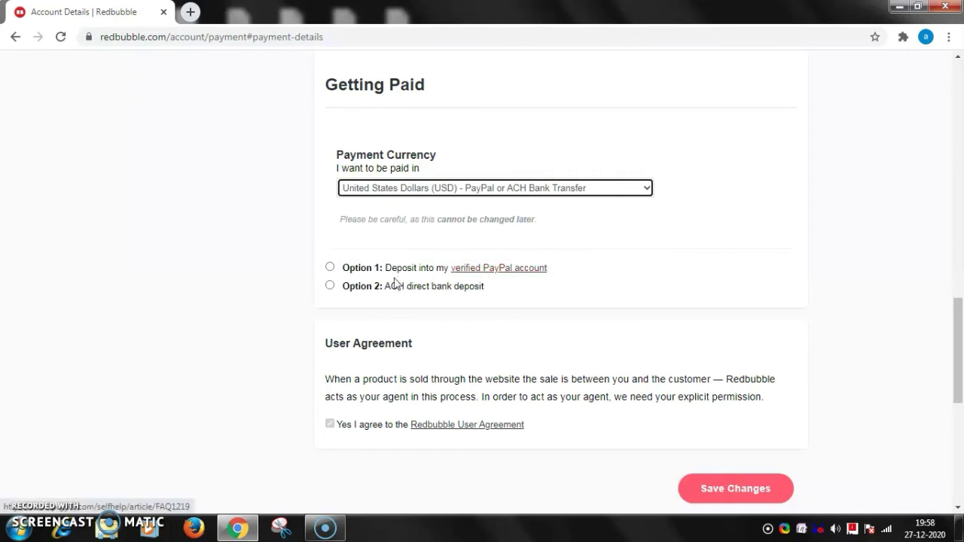
Choose Option 1, deposit into a PayPal account, and try verifying the PayPal account.
left_click(330, 268)
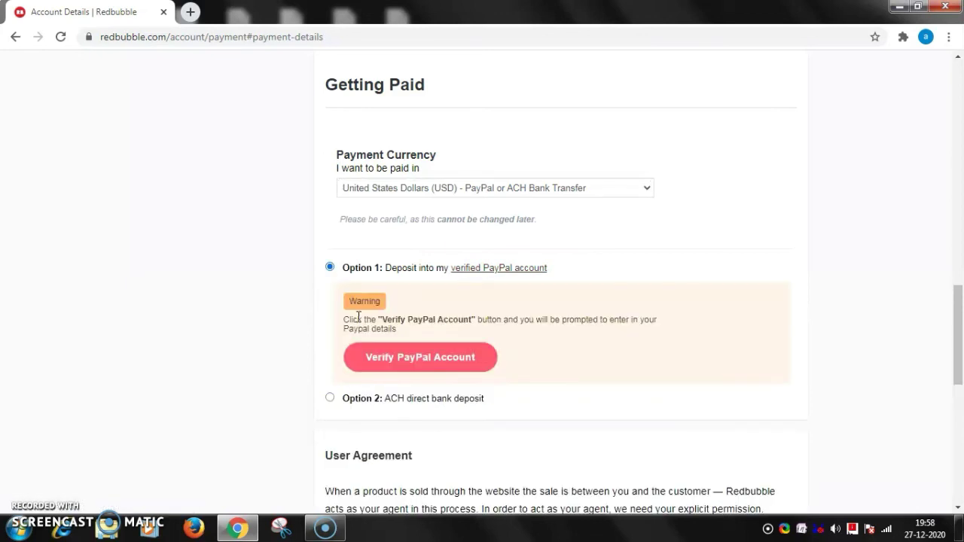
scroll(452, 326, "down", 1)
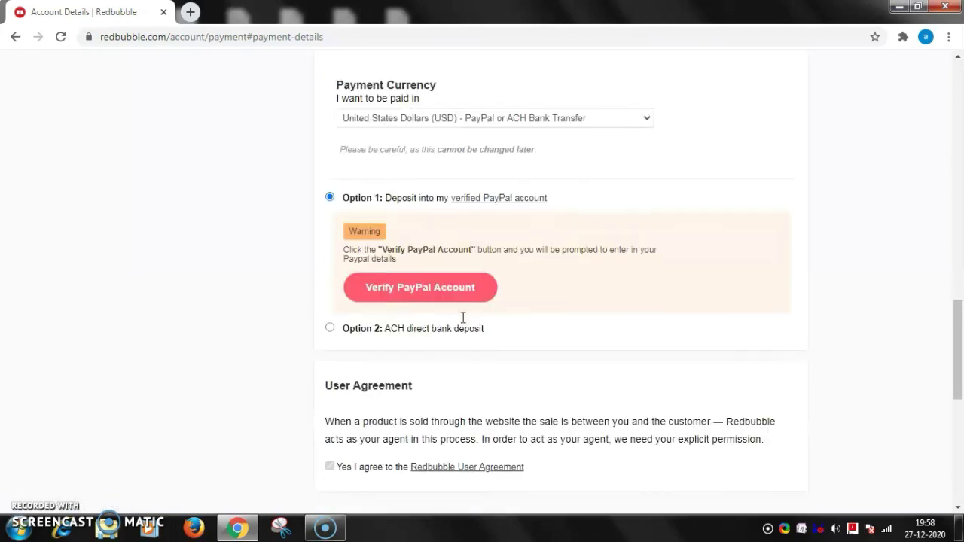
left_click(412, 292)
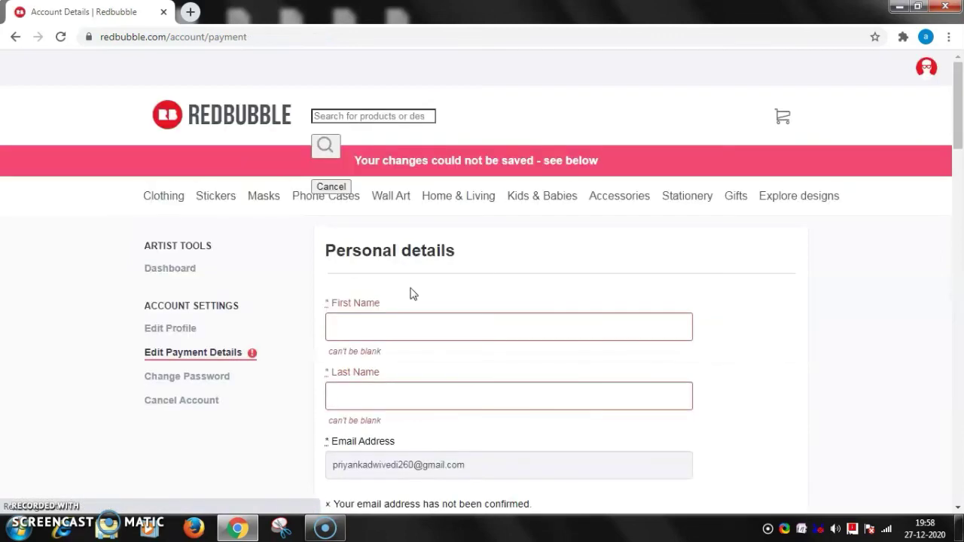
left_click_drag(959, 121, 960, 66)
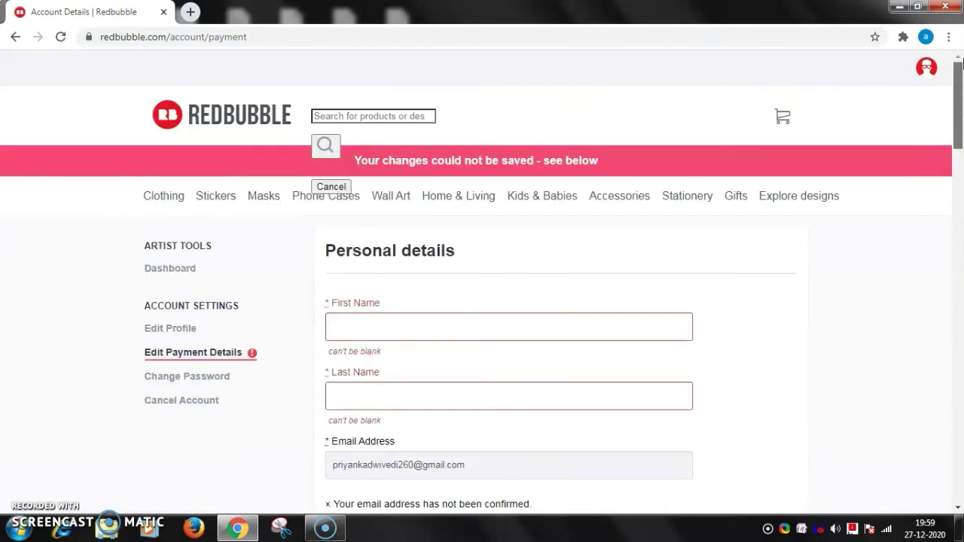
left_click(211, 378)
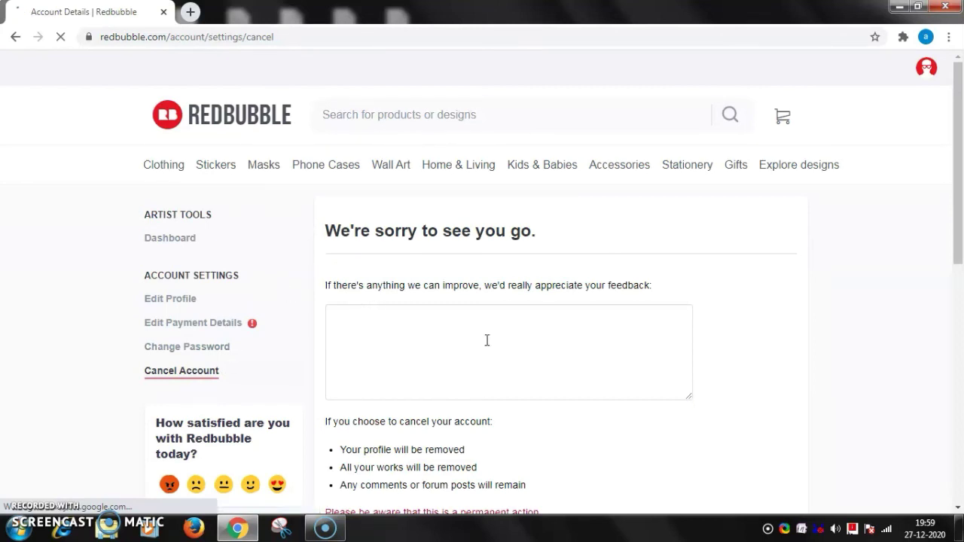
Review the Cancel Account page's feedback box and permanent-cancellation warning.
scroll(487, 340, "down", 3)
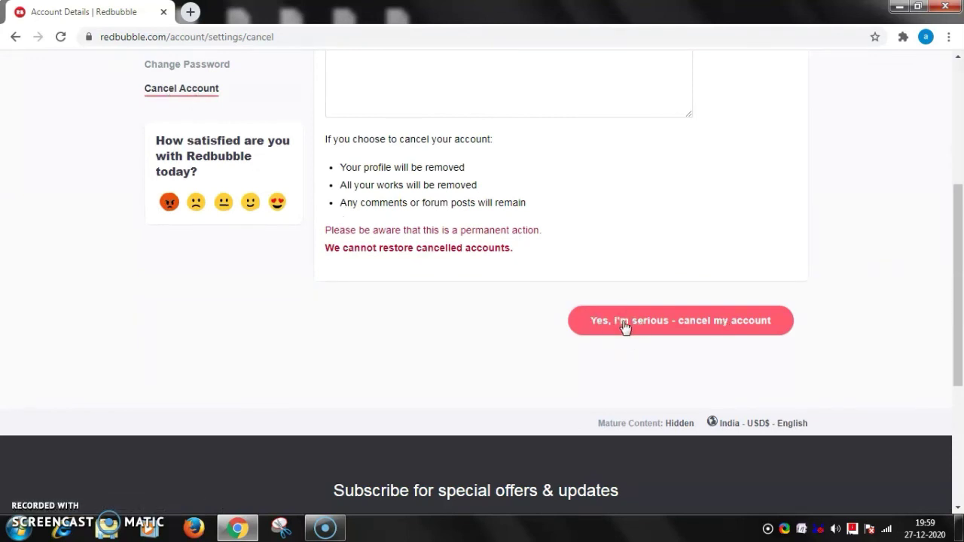
scroll(662, 337, "up", 4)
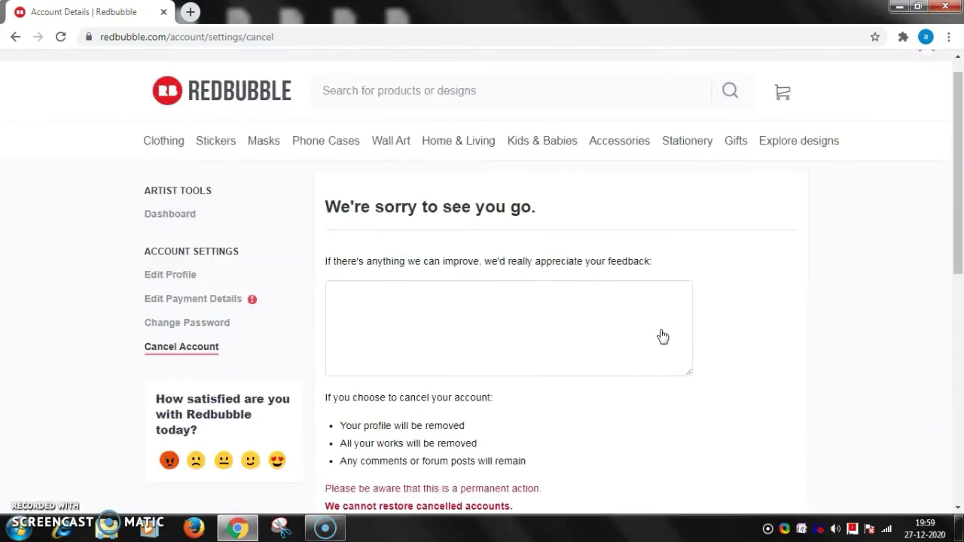
mouse_move(430, 168)
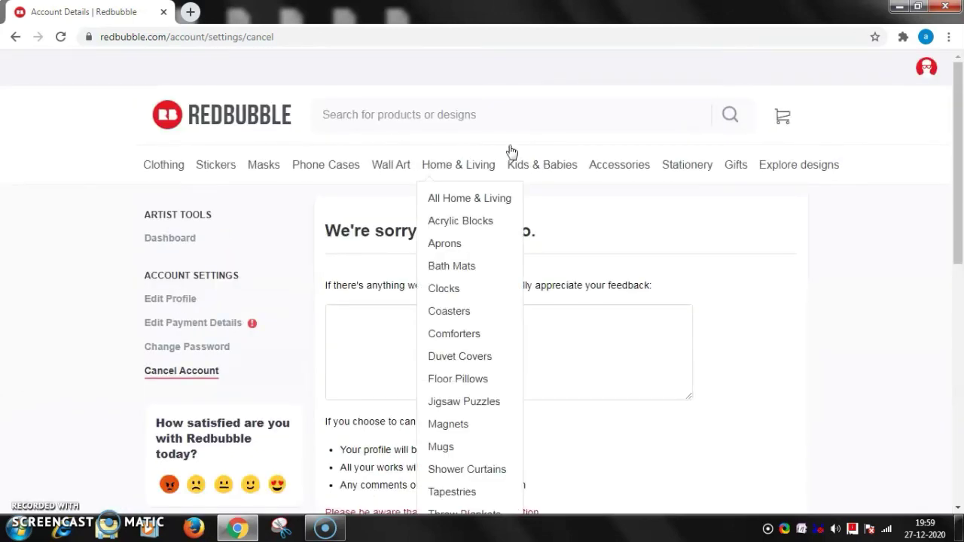